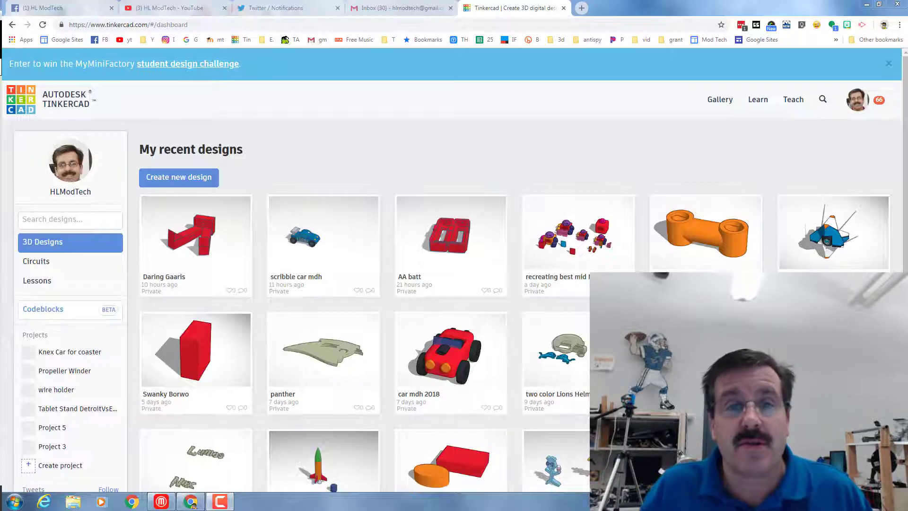
# Create a new blank design, which opens as 'Neat Lahdi' on an empty workplane.
pyautogui.click(198, 176)
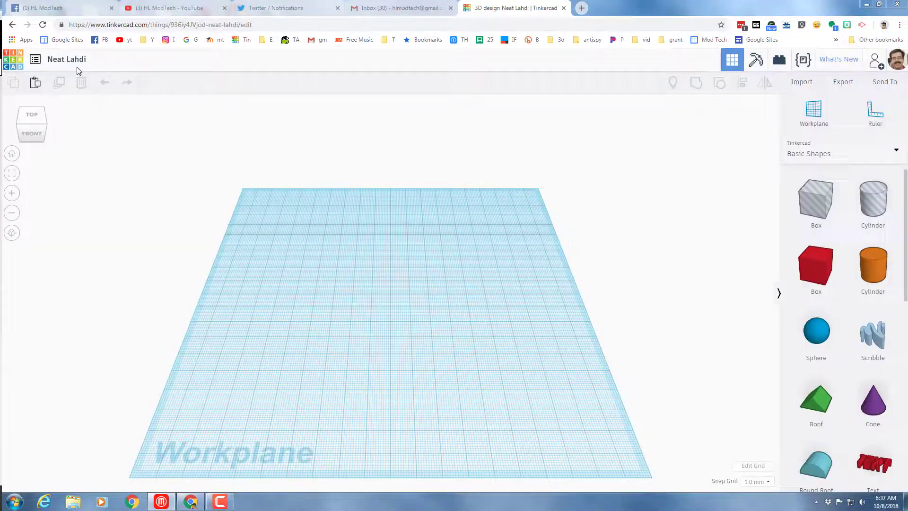
# Change the design's title from 'Neat Lahdi' to 'greatest pumpkin mdh'.
pyautogui.click(71, 57)
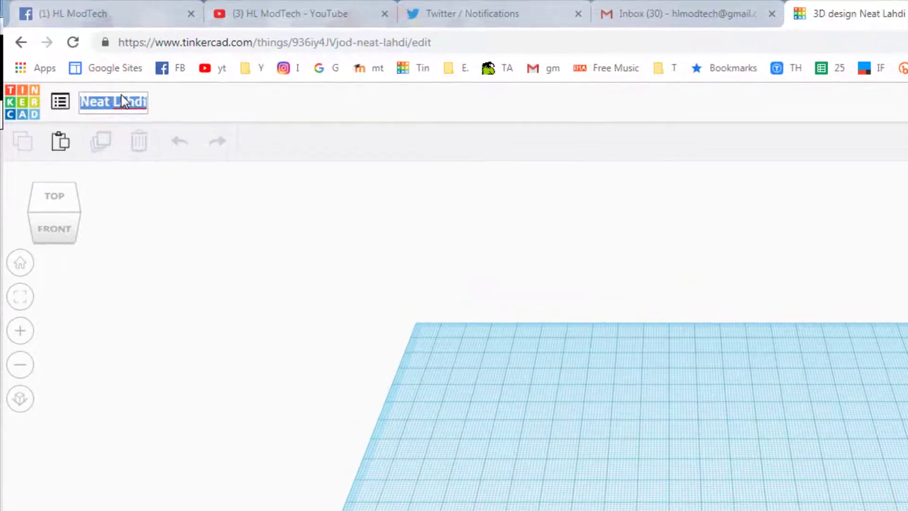
pyautogui.write('greatest')
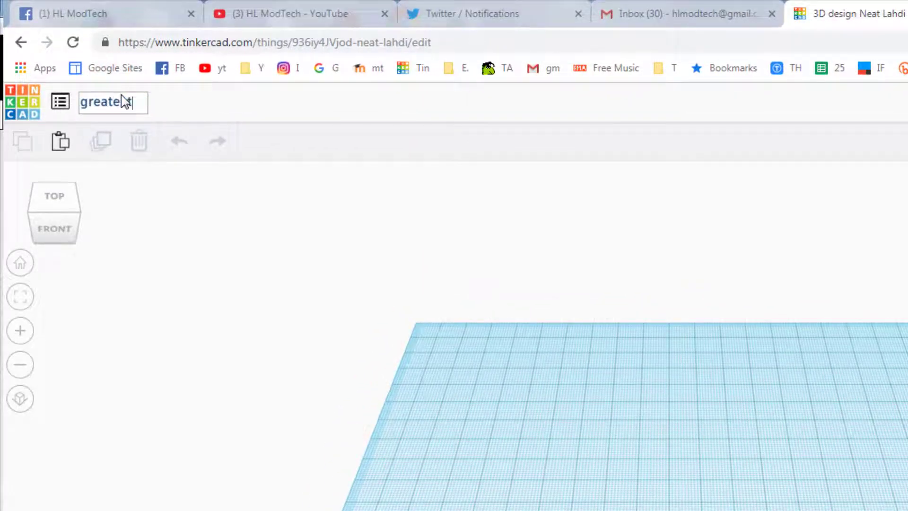
pyautogui.write(' pu')
pyautogui.write('mpkin Ladh')
pyautogui.press('Return')
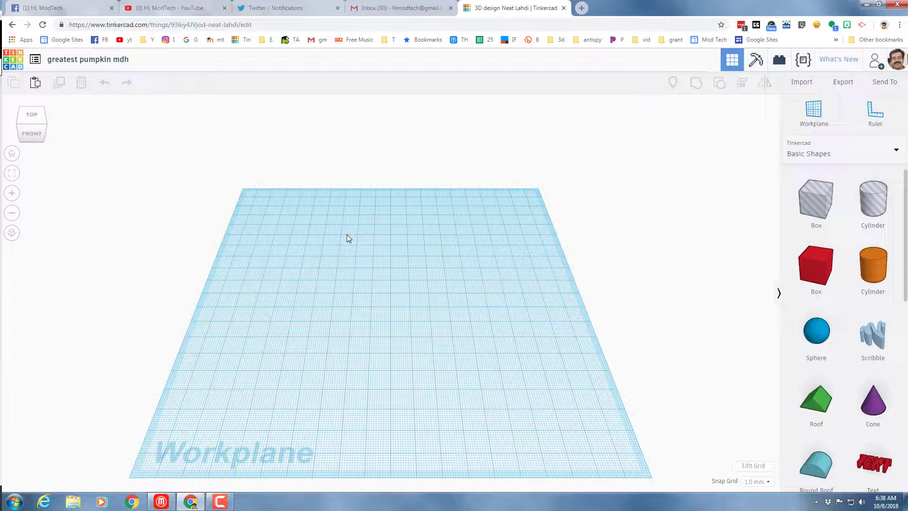
# Add a sphere and resize it to 30 wide, 60 long and 60 tall.
pyautogui.moveTo(816, 333); pyautogui.dragTo(363, 308)
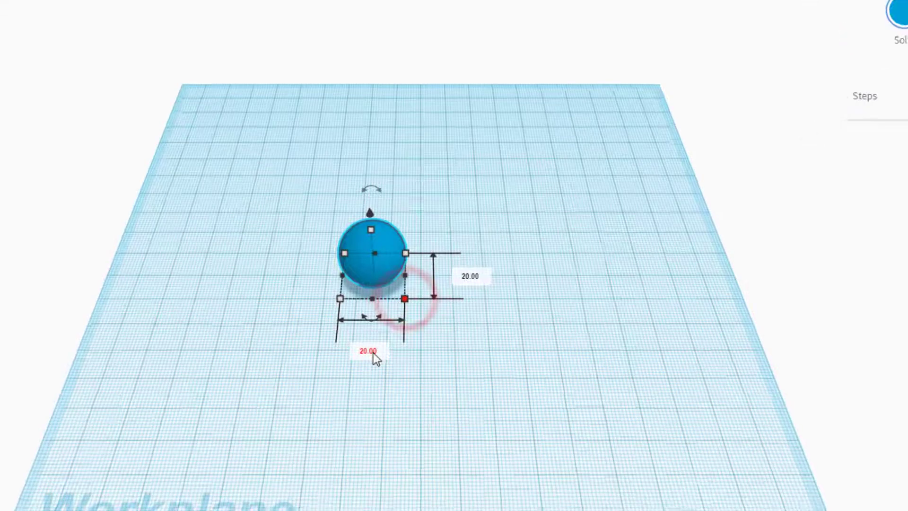
pyautogui.click(363, 352)
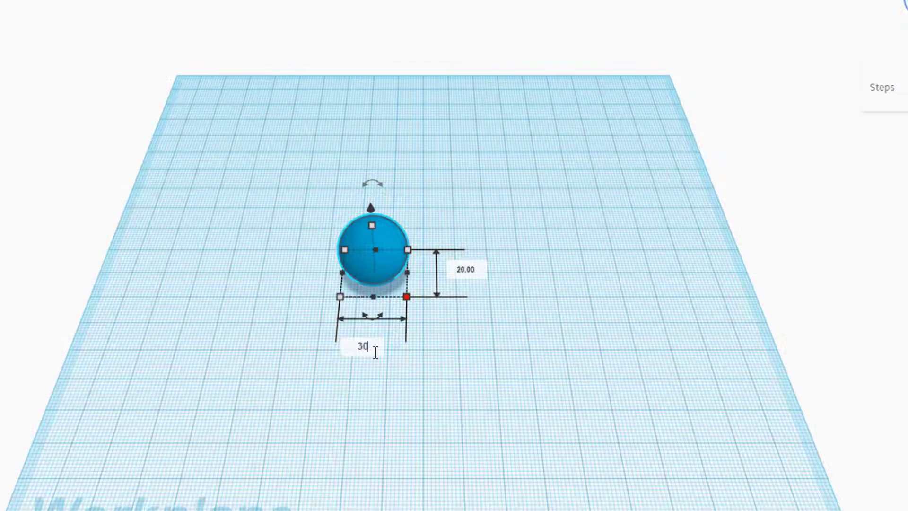
pyautogui.press('Tab')
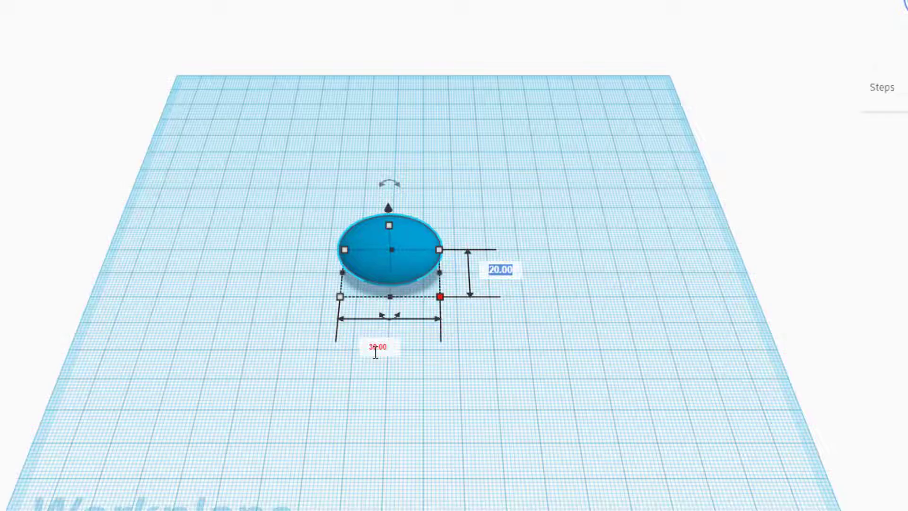
pyautogui.write('60')
pyautogui.press('Return')
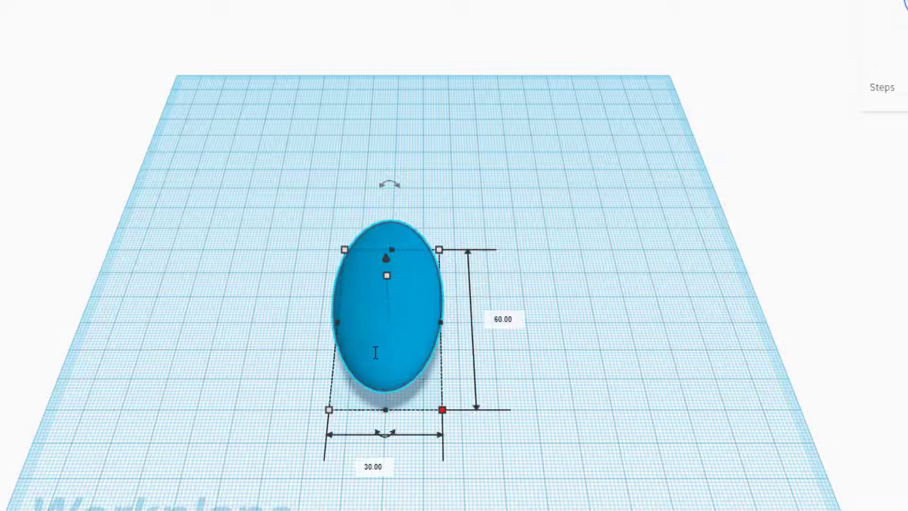
pyautogui.click(387, 275)
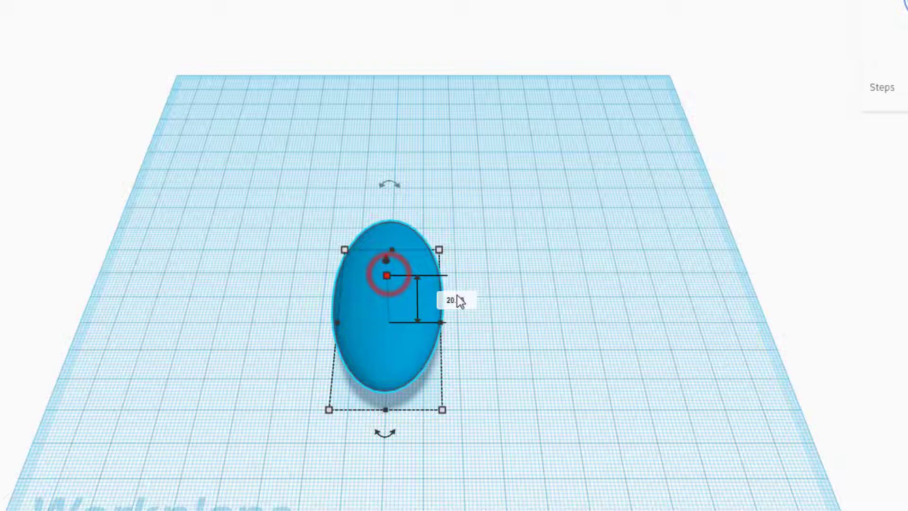
pyautogui.click(461, 297)
pyautogui.write('60')
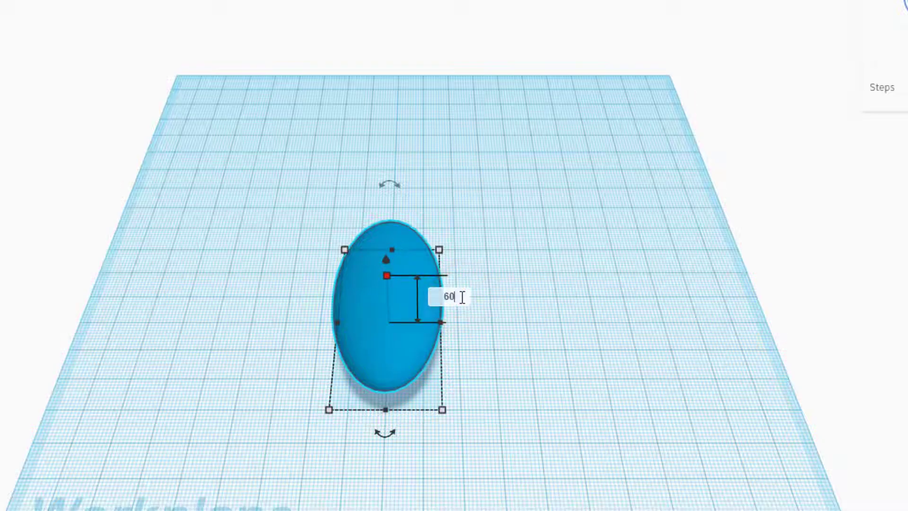
pyautogui.press('Return')
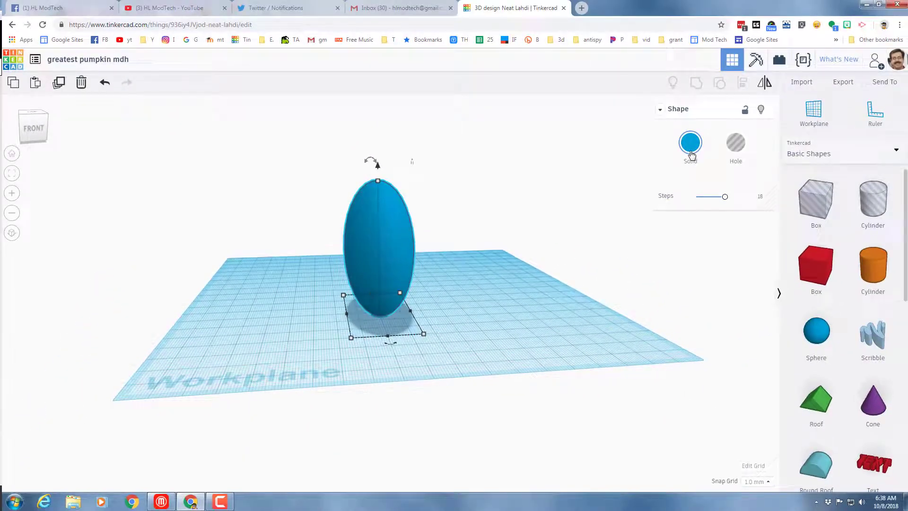
# Color the ellipsoid dark orange from the Solid color palette.
pyautogui.click(691, 143)
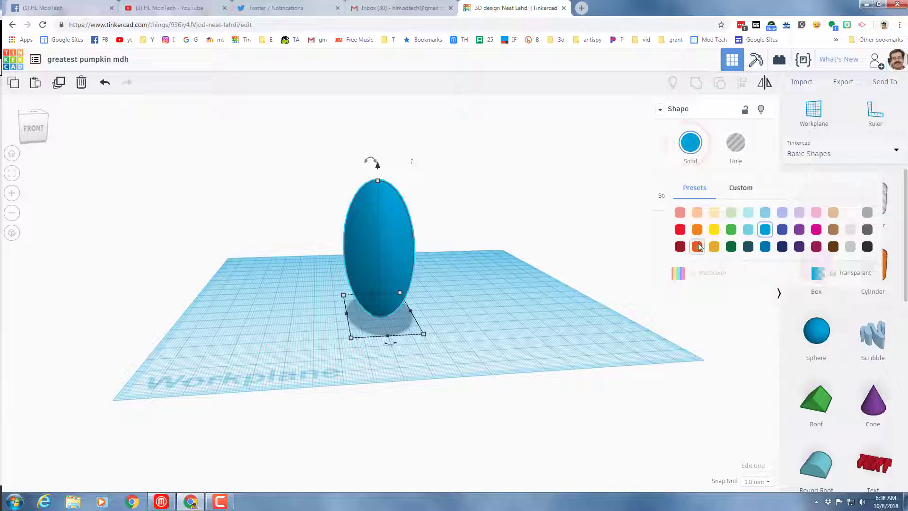
pyautogui.click(697, 246)
pyautogui.moveTo(530, 270); pyautogui.dragTo(469, 294, button='right')
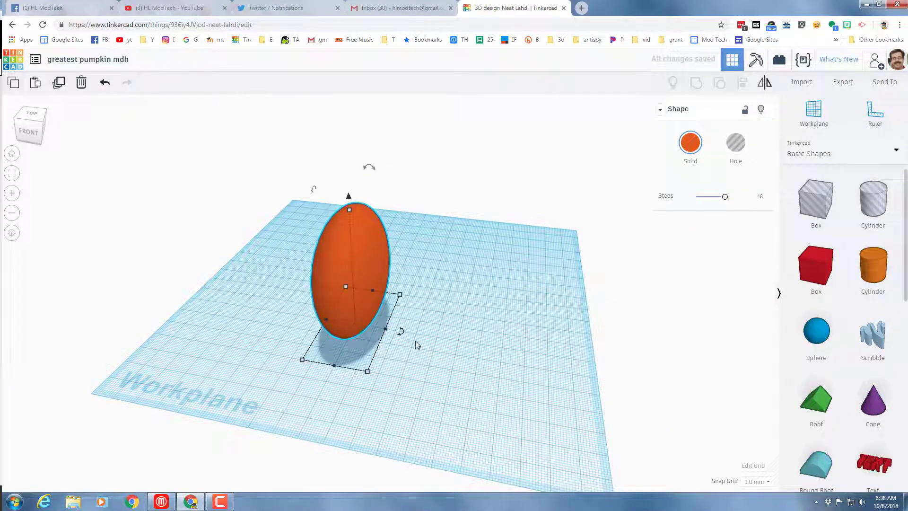
# Duplicate the ellipsoid and rotate the copy 22.5° about its vertical axis.
pyautogui.hotkey('ctrl', 'd')
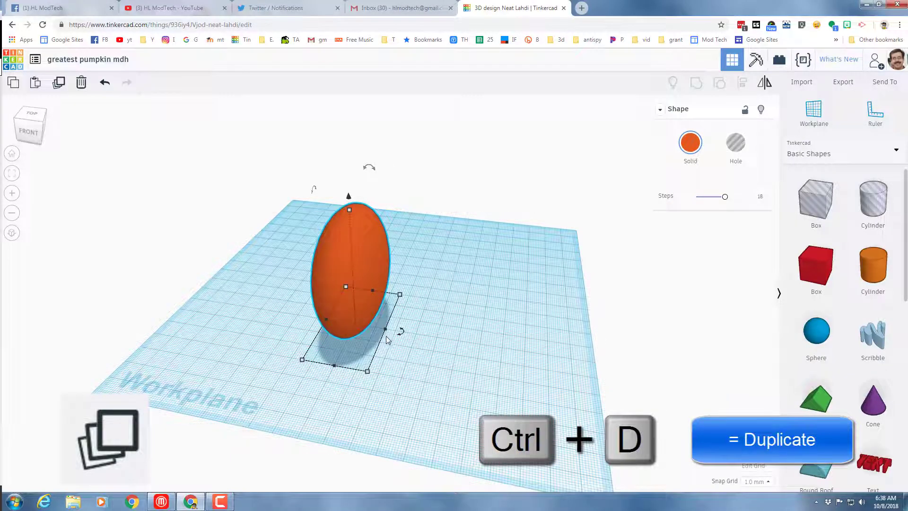
pyautogui.click(223, 263)
pyautogui.click(340, 265)
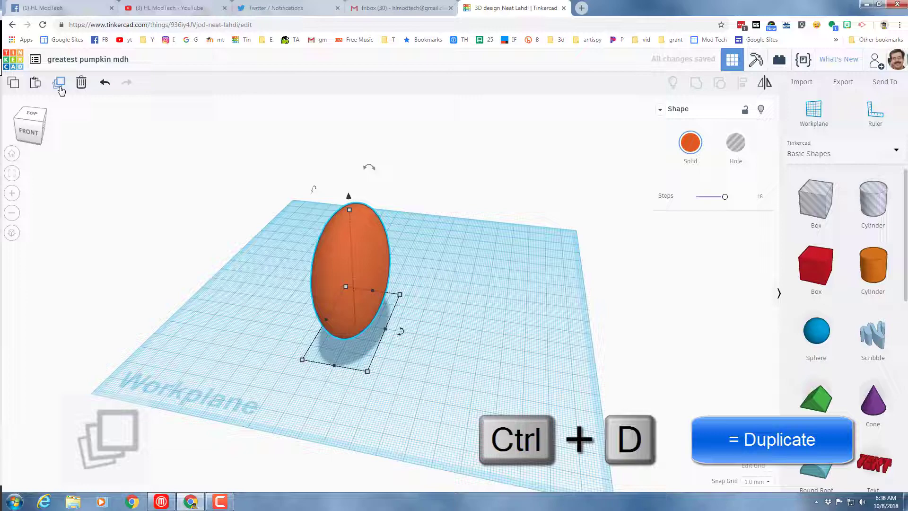
pyautogui.moveTo(401, 331); pyautogui.dragTo(398, 357)
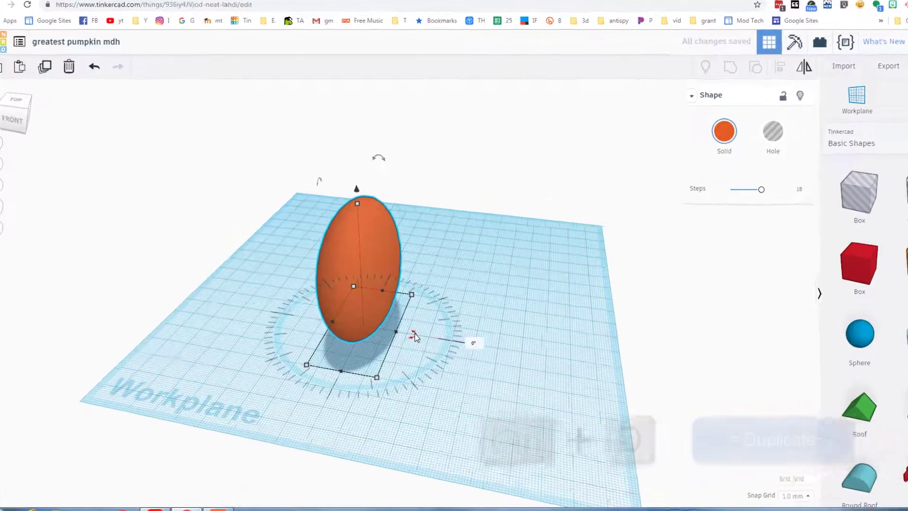
pyautogui.moveTo(461, 385); pyautogui.dragTo(478, 393)
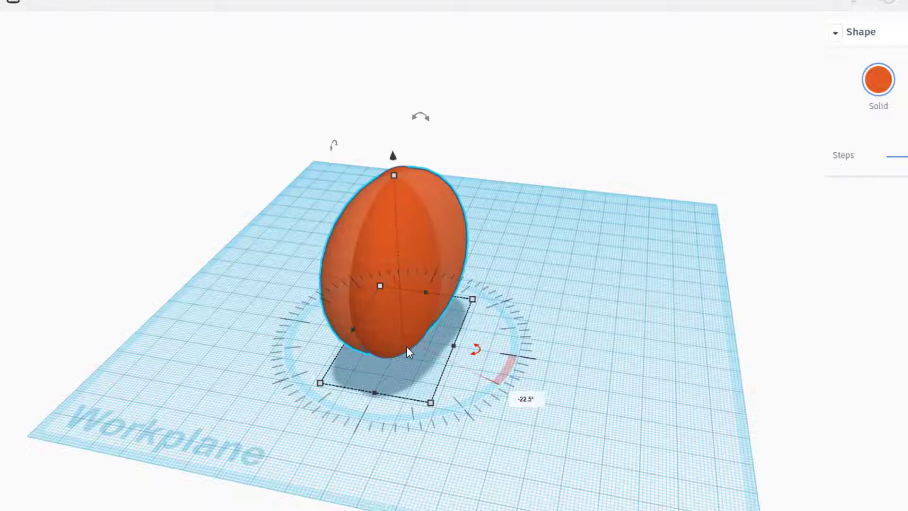
# Add more 22.5°-rotated copies to form seven ribs, then select all pieces.
pyautogui.hotkey('ctrl', 'd')
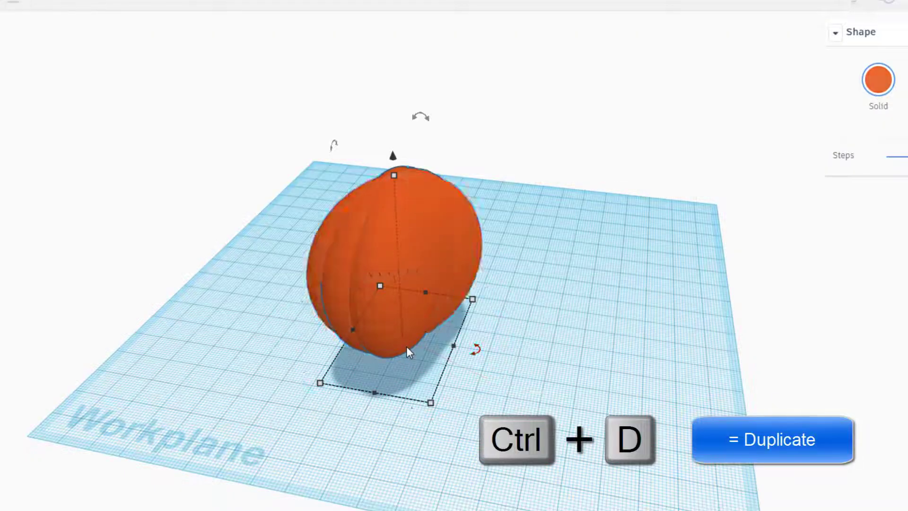
pyautogui.hotkey('ctrl', 'd')
pyautogui.hotkey('ctrl', 'd')
pyautogui.hotkey('ctrl', 'd')
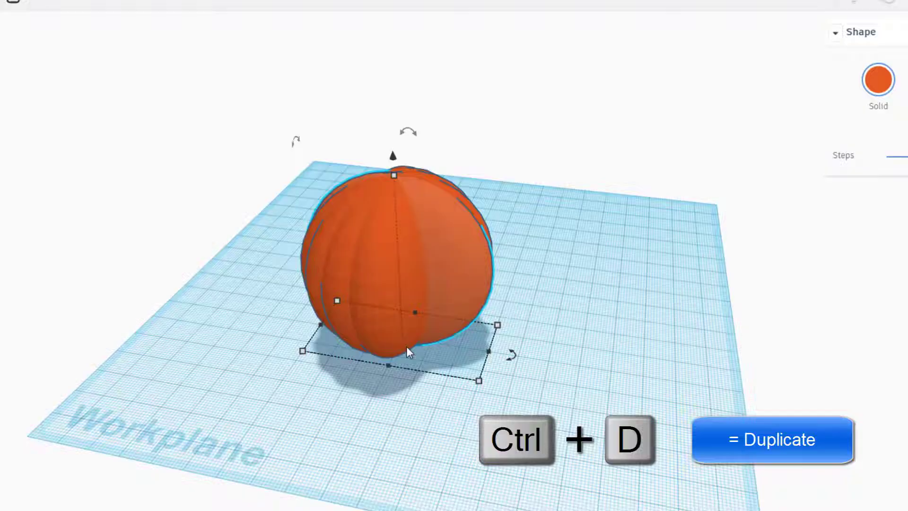
pyautogui.hotkey('ctrl', 'd')
pyautogui.hotkey('ctrl', 'd')
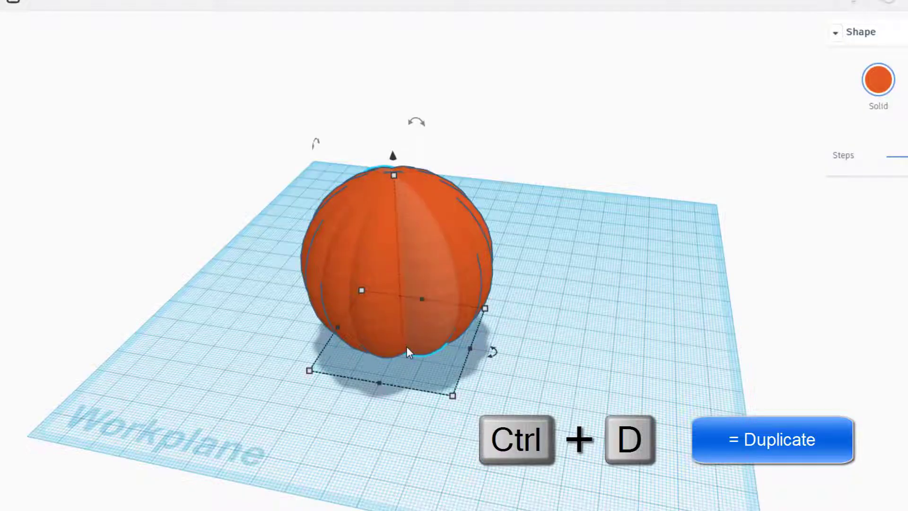
pyautogui.moveTo(233, 387); pyautogui.dragTo(261, 243, button='right')
pyautogui.moveTo(252, 114); pyautogui.dragTo(666, 222)
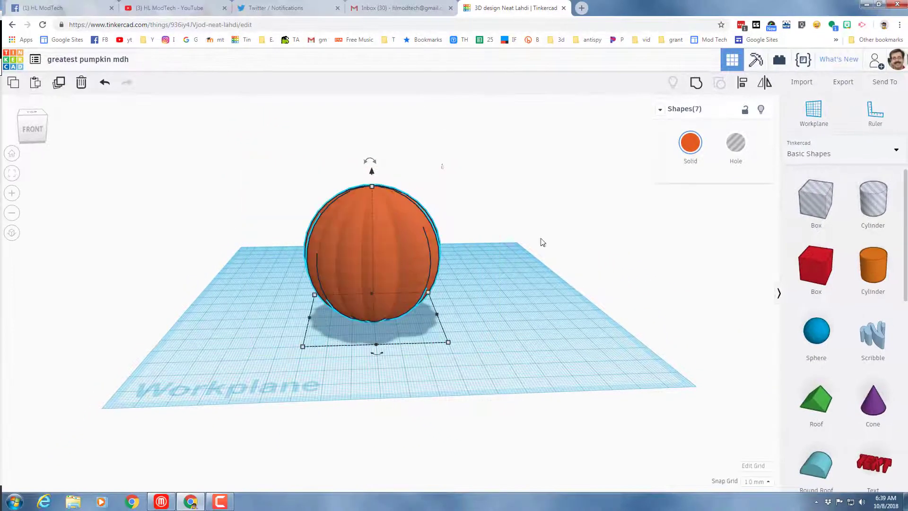
# Group the seven ellipsoids and lower the pumpkin from 60 to 50 mm tall.
pyautogui.click(695, 85)
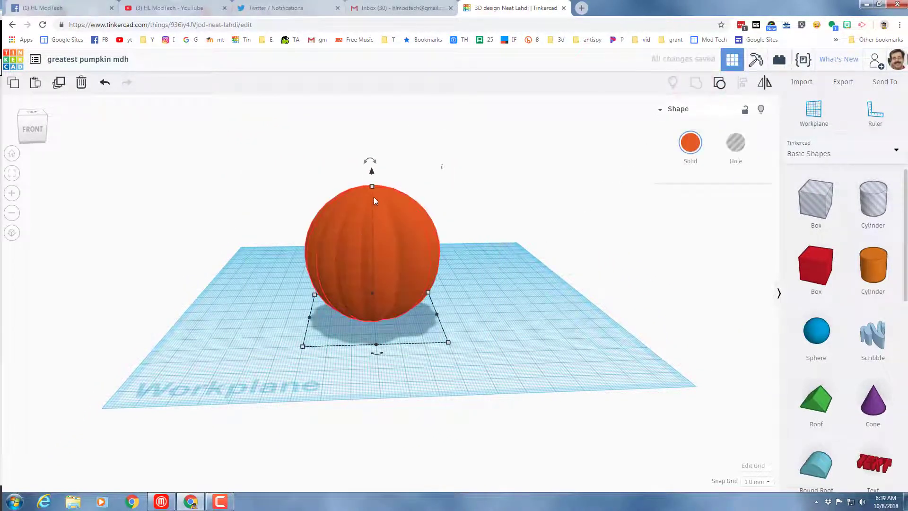
pyautogui.moveTo(370, 188)
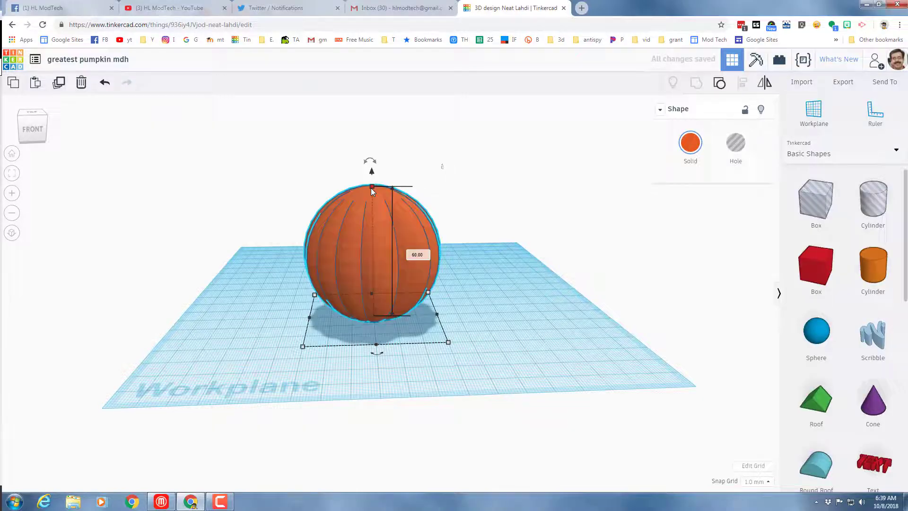
pyautogui.moveTo(372, 188); pyautogui.dragTo(376, 209)
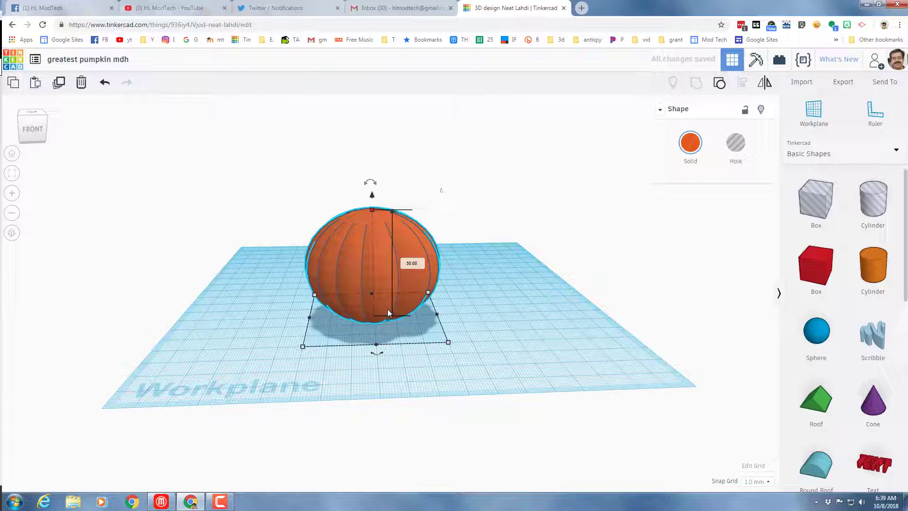
pyautogui.click(430, 327)
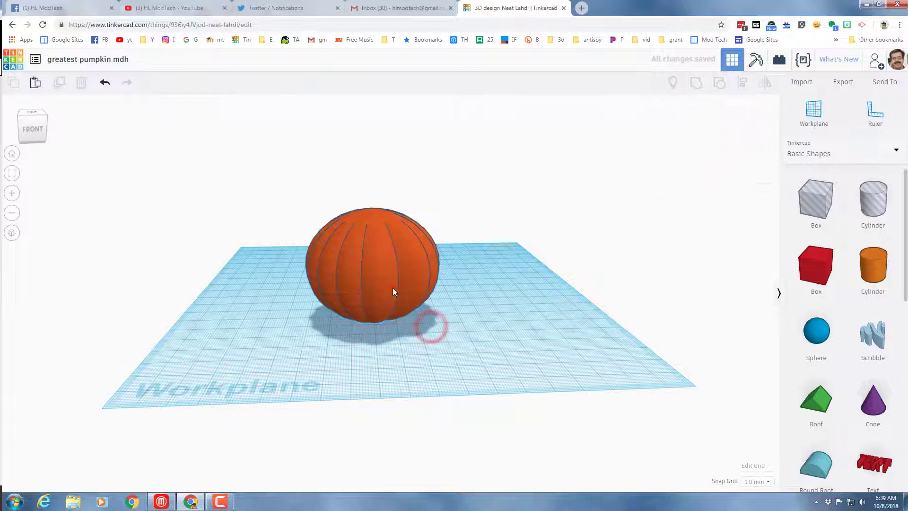
pyautogui.click(392, 288)
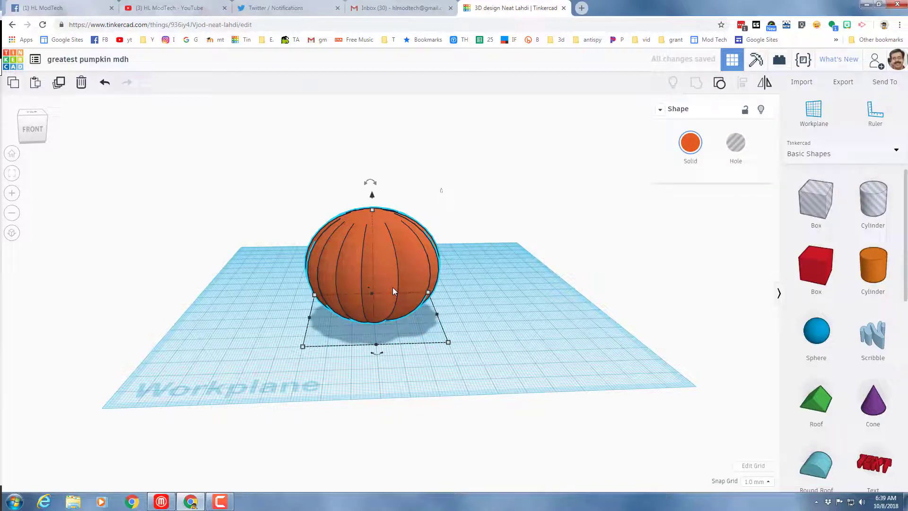
# Duplicate the pumpkin to the right, scale it to 54 by 54, and make it a hole.
pyautogui.hotkey('ctrl', 'd')
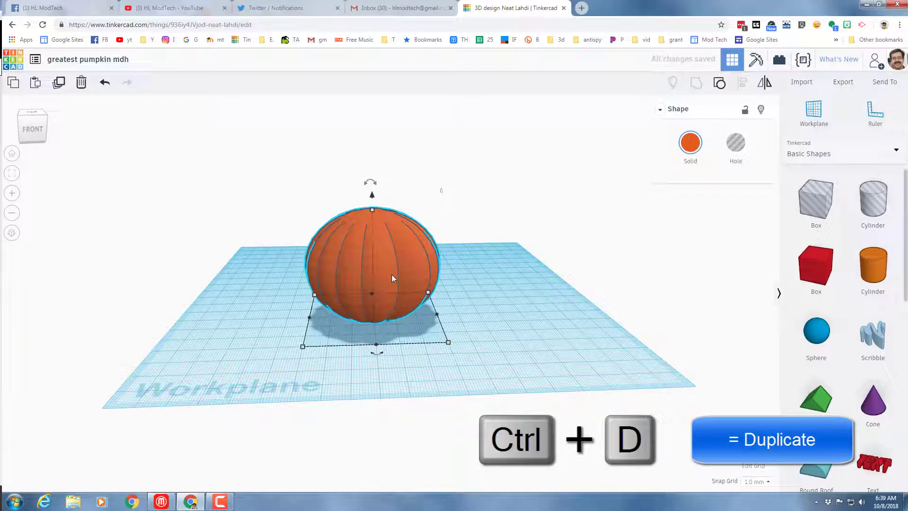
pyautogui.moveTo(391, 278); pyautogui.dragTo(515, 296)
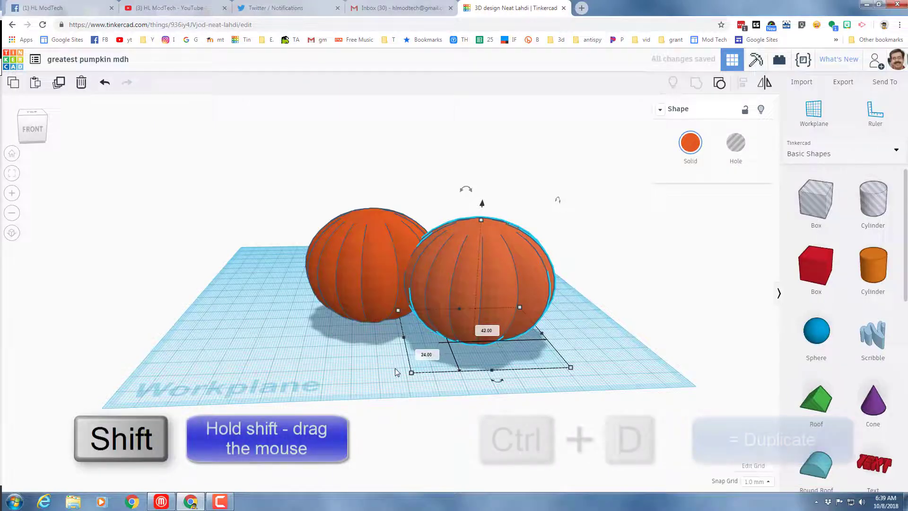
pyautogui.keyDown('shift'); pyautogui.moveTo(411, 373); pyautogui.dragTo(435, 365); pyautogui.keyUp('shift')
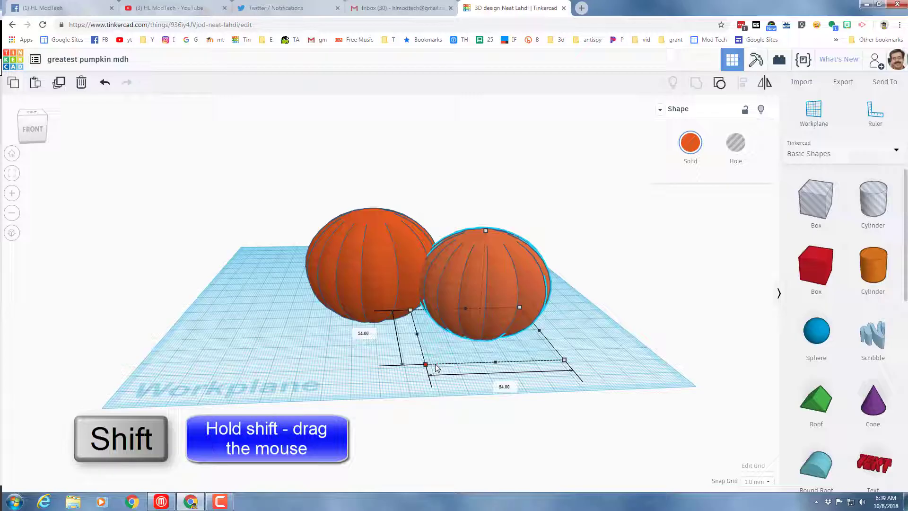
pyautogui.click(736, 143)
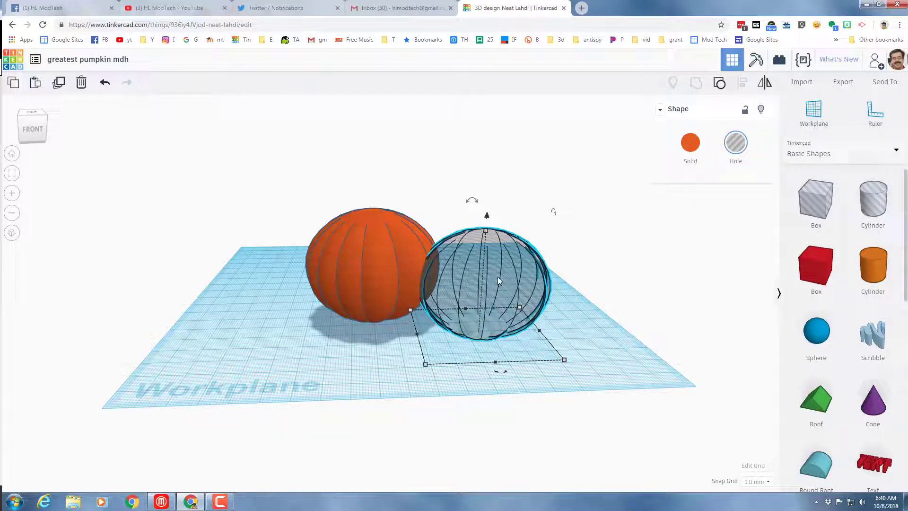
# Centre both pumpkins on each other and group them into one shape.
pyautogui.moveTo(395, 323); pyautogui.dragTo(304, 250, button='right')
pyautogui.moveTo(274, 217); pyautogui.dragTo(496, 331)
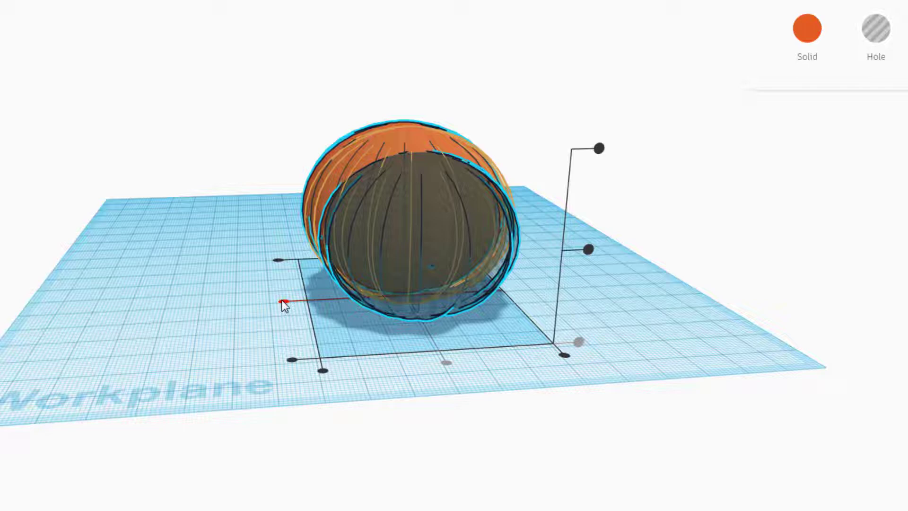
pyautogui.click(283, 301)
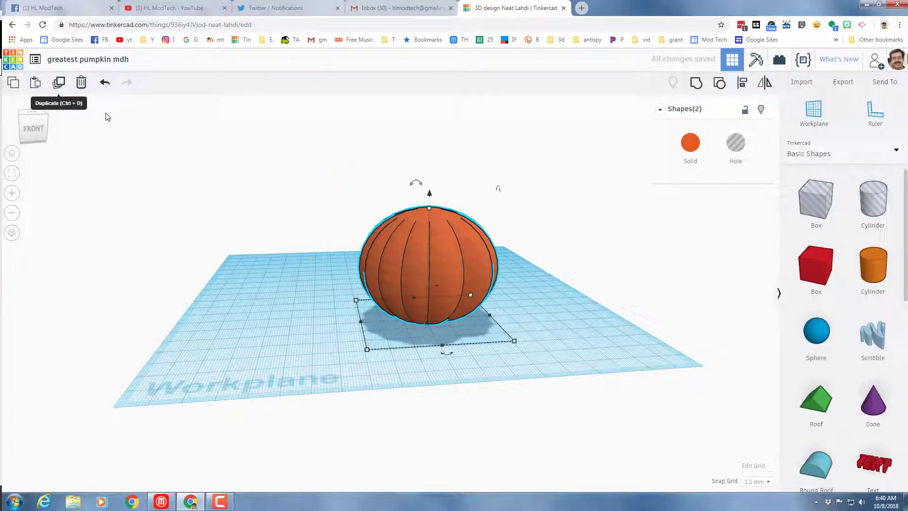
pyautogui.click(696, 85)
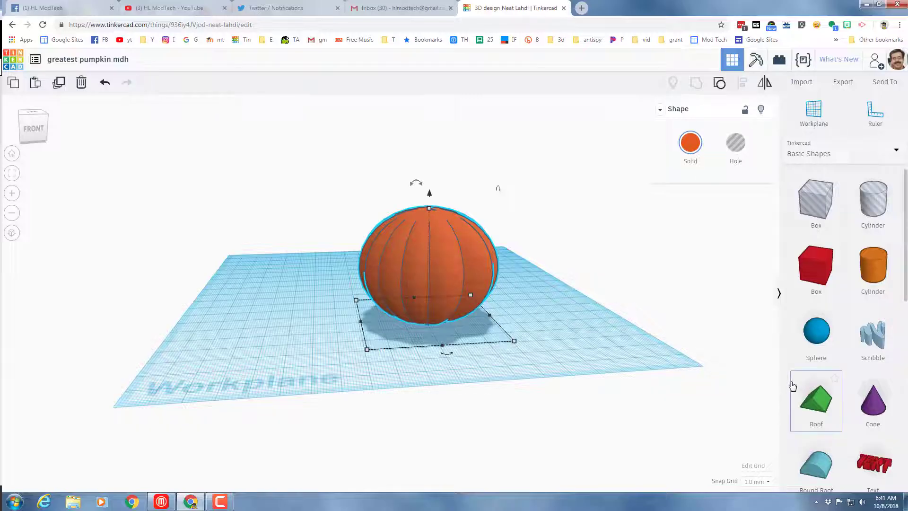
# Move the pumpkin back and add a Roof shape as a hole in front of it.
pyautogui.click(416, 289)
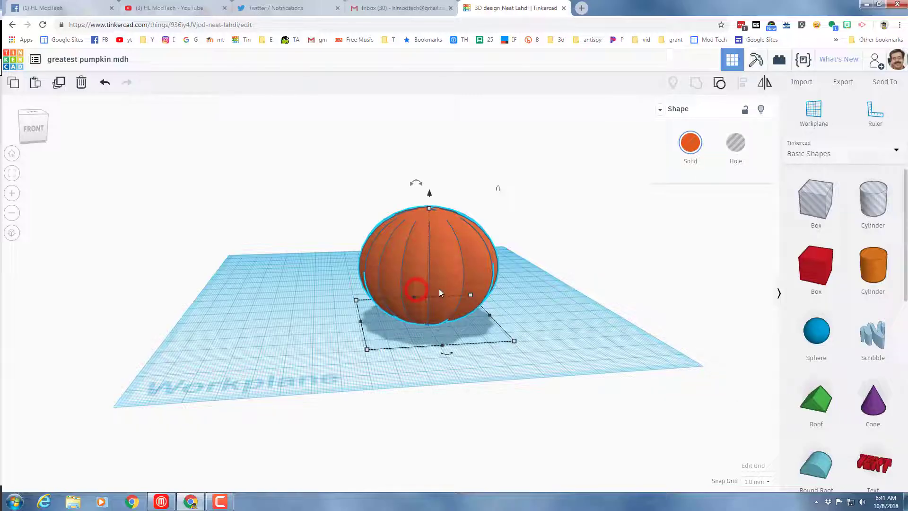
pyautogui.moveTo(410, 271)
pyautogui.mouseDown()
pyautogui.moveTo(397, 265)
pyautogui.moveTo(403, 269)
pyautogui.mouseUp()
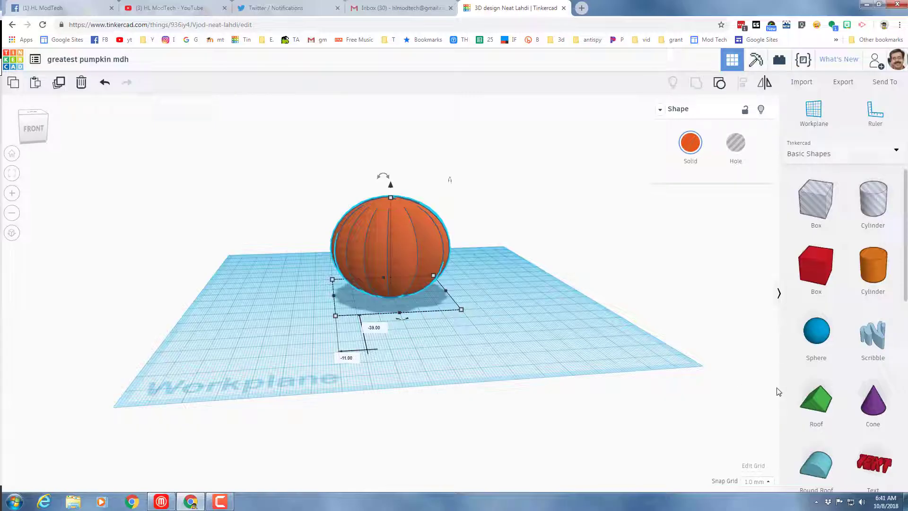
pyautogui.moveTo(810, 406); pyautogui.dragTo(396, 350)
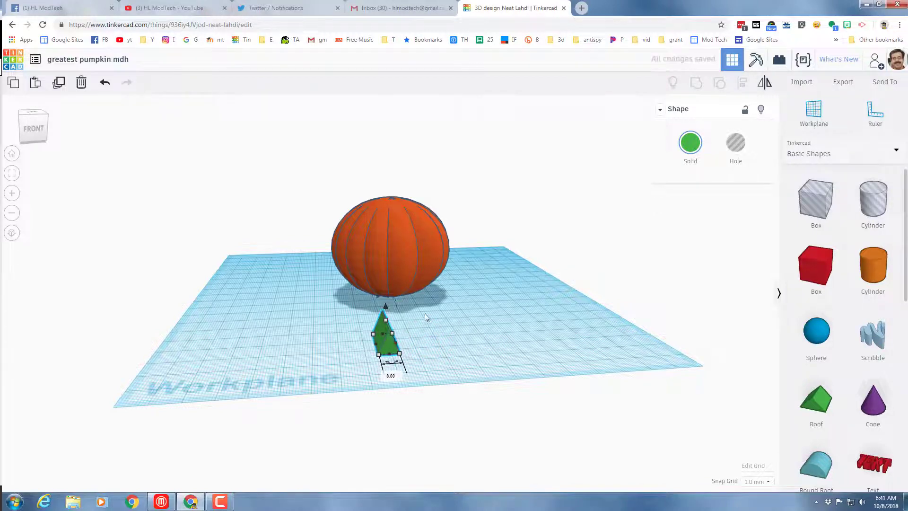
pyautogui.click(735, 143)
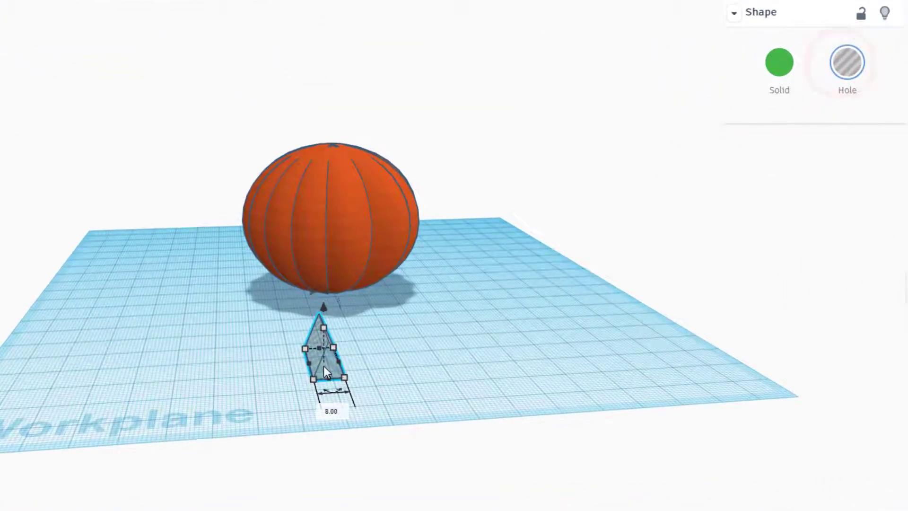
pyautogui.click(385, 346)
pyautogui.moveTo(339, 353); pyautogui.dragTo(323, 330)
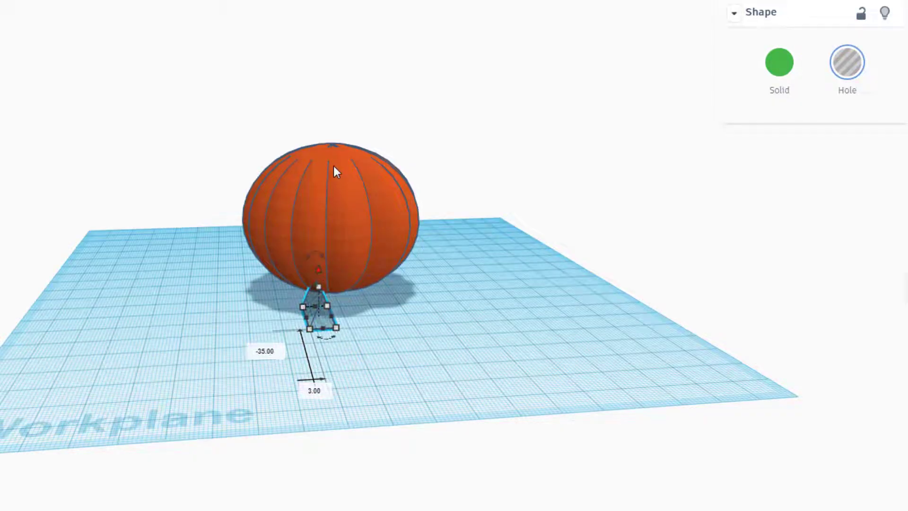
# Raise the triangular hole to an elevation of 35 near the pumpkin's top.
pyautogui.click(338, 149)
pyautogui.click(331, 145)
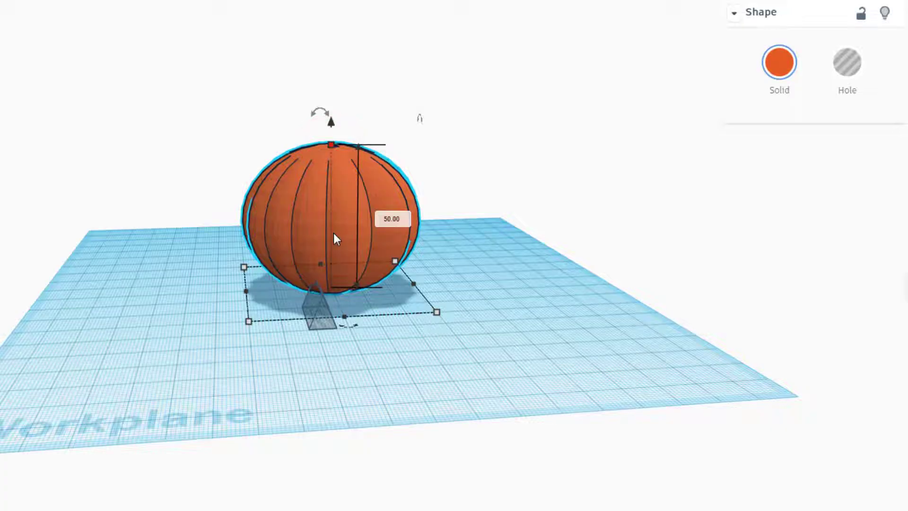
pyautogui.click(319, 315)
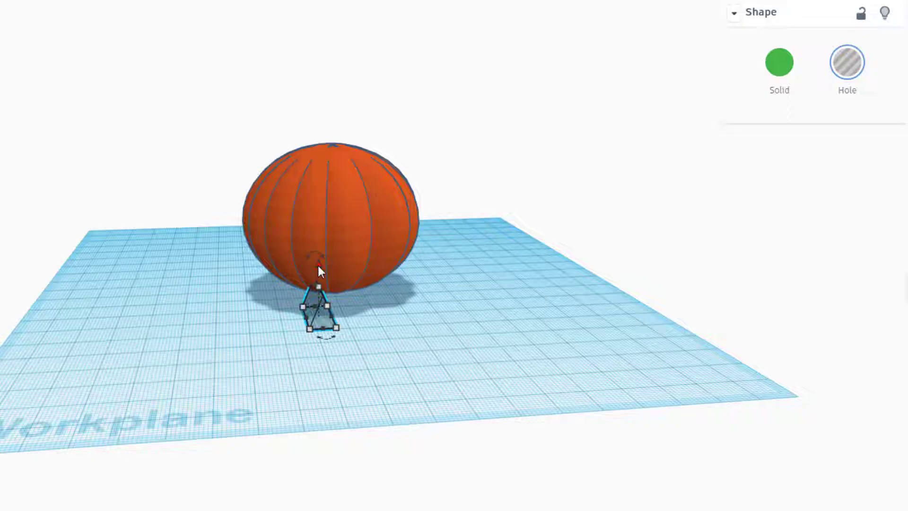
pyautogui.moveTo(318, 267); pyautogui.dragTo(297, 102)
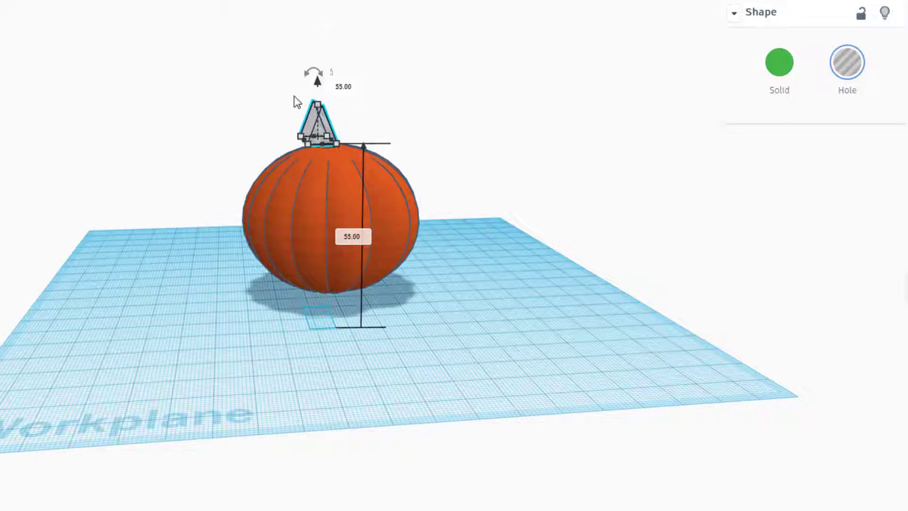
pyautogui.click(348, 237)
pyautogui.write('35')
pyautogui.press('Return')
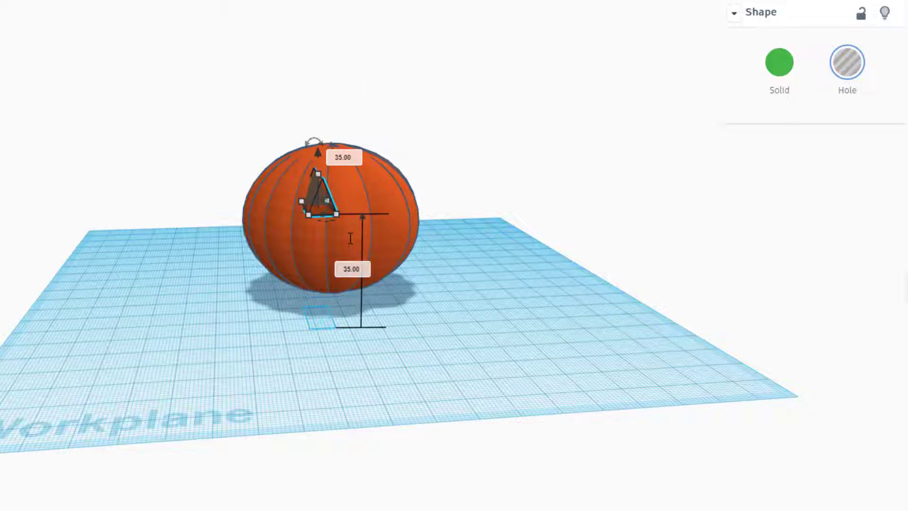
# Nudge the triangular hole left into the pumpkin's face and duplicate it.
pyautogui.moveTo(263, 332); pyautogui.dragTo(492, 259, button='right')
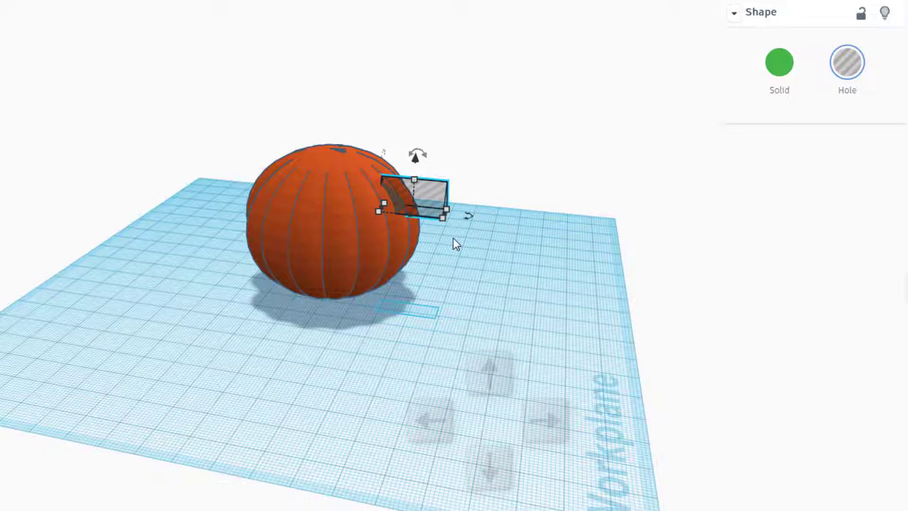
pyautogui.press('Left')
pyautogui.press('Left')
pyautogui.press('Left')
pyautogui.press('Left')
pyautogui.press('Left')
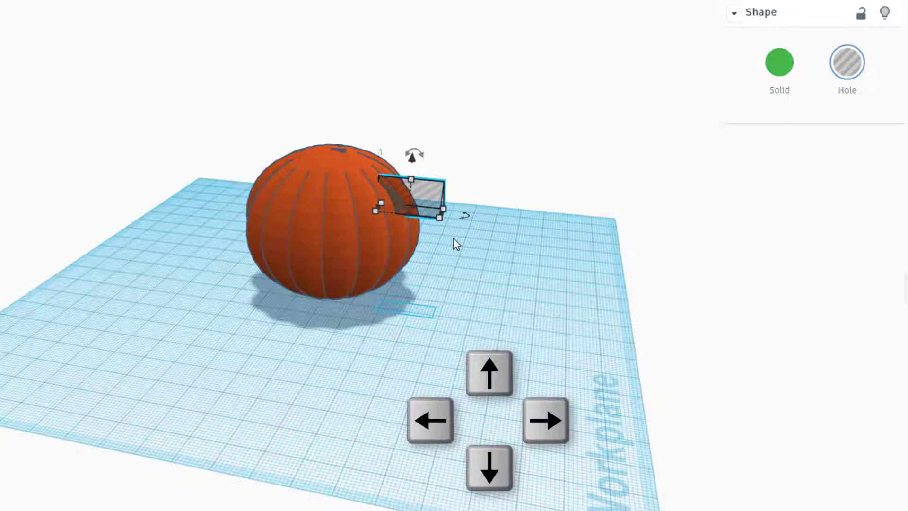
pyautogui.press('Left')
pyautogui.press('Left')
pyautogui.press('Left')
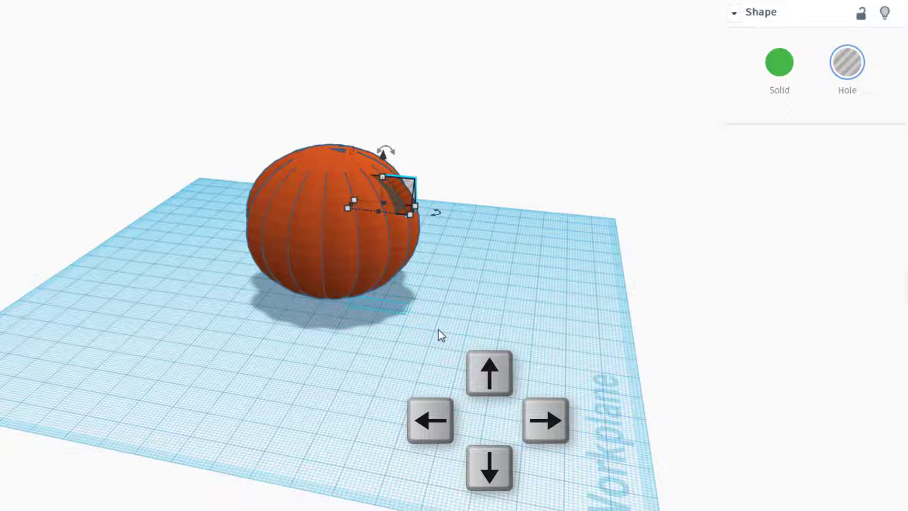
pyautogui.press('Left')
pyautogui.press('Left')
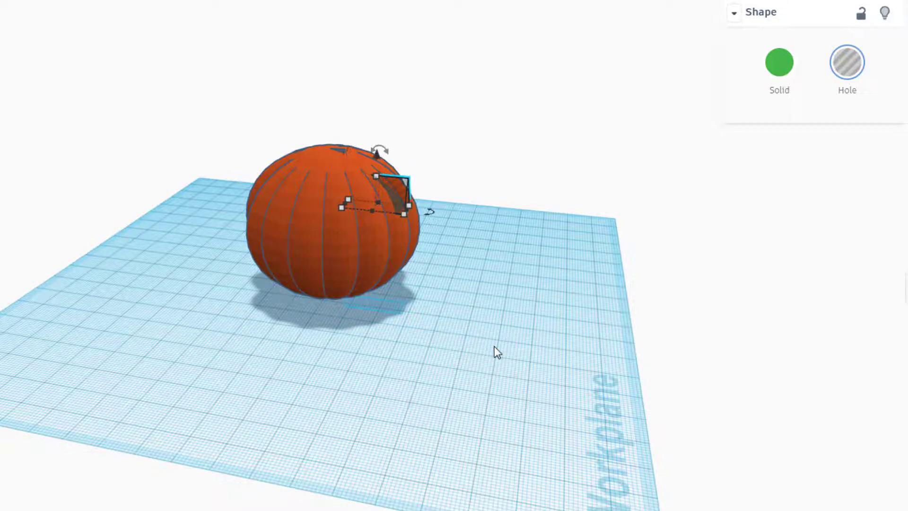
pyautogui.moveTo(356, 290); pyautogui.dragTo(245, 276, button='right')
pyautogui.hotkey('ctrl', 'd')
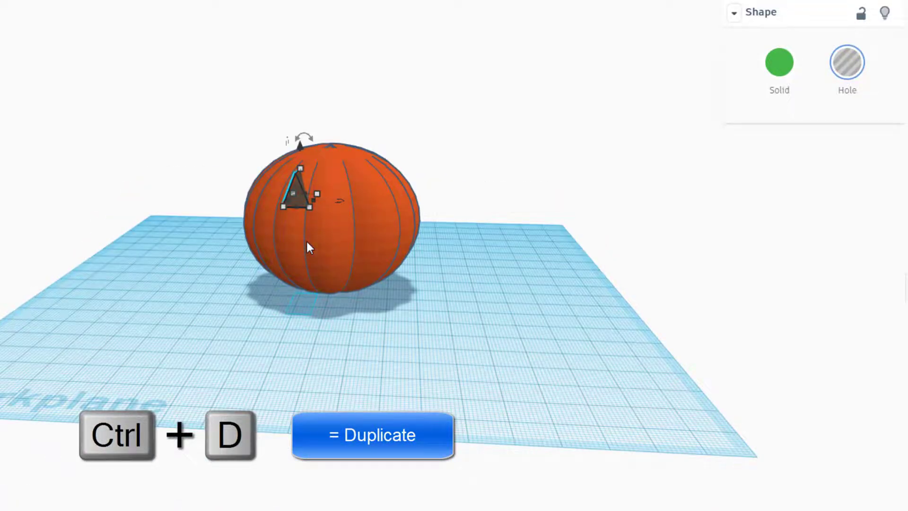
# Shift the copied eye hole three nudges to the right beside the first.
pyautogui.press('Right')
pyautogui.press('Right')
pyautogui.press('Right')
pyautogui.press('Right')
pyautogui.press('Right')
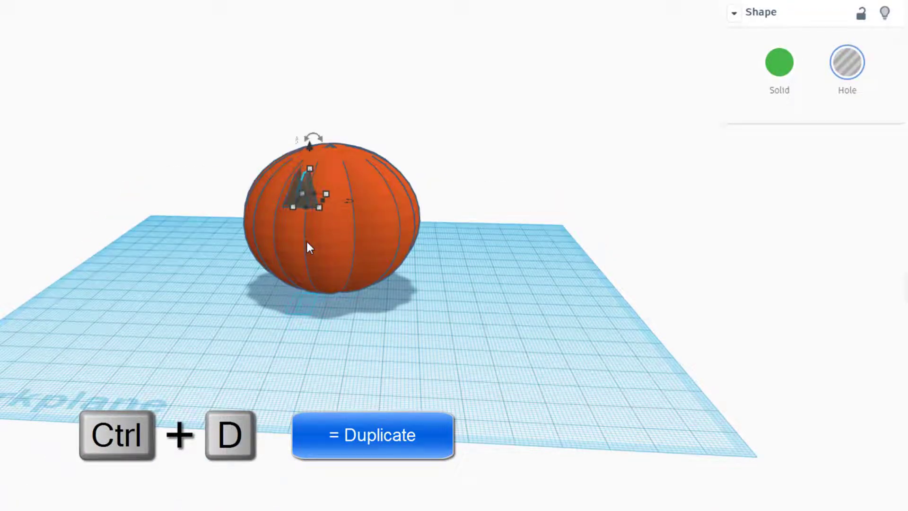
pyautogui.press('Right')
pyautogui.press('Right')
pyautogui.press('Right')
pyautogui.press('Right')
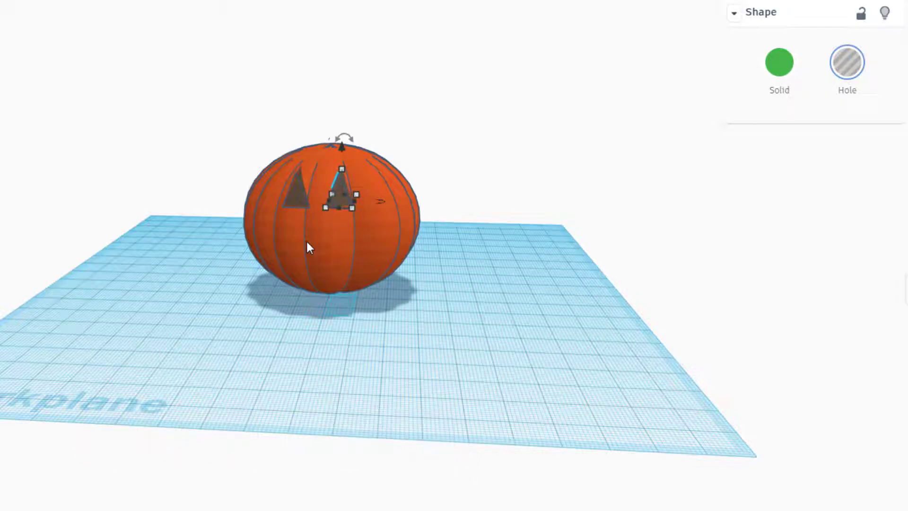
pyautogui.press('Right')
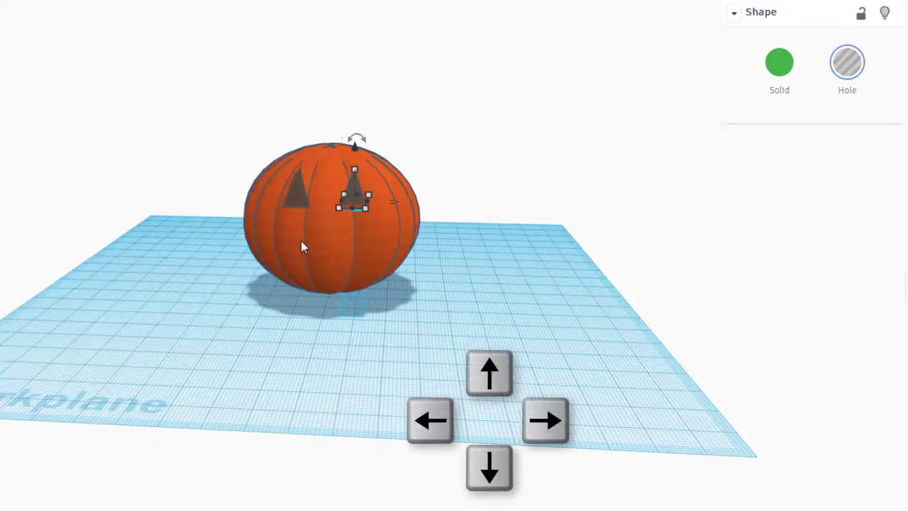
# Set both eye holes to elevation 30, then select them with the pumpkin.
pyautogui.click(293, 202)
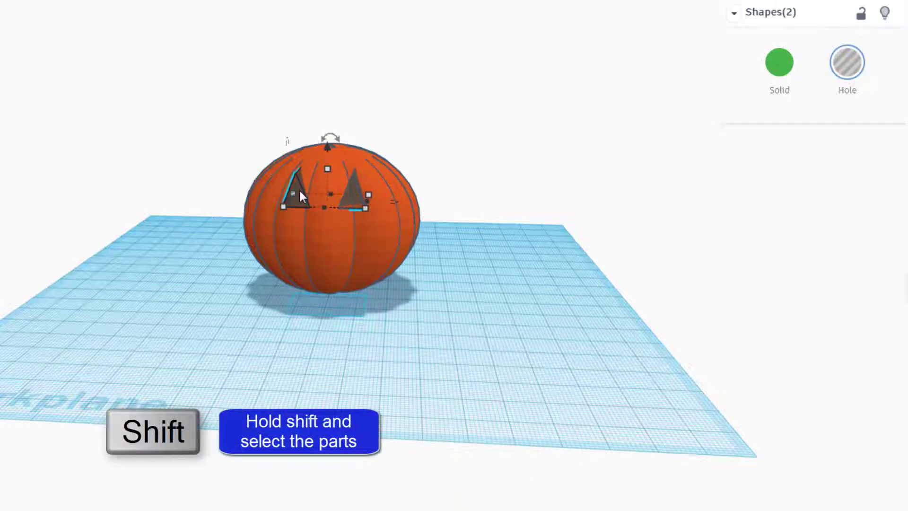
pyautogui.moveTo(331, 144); pyautogui.dragTo(334, 251)
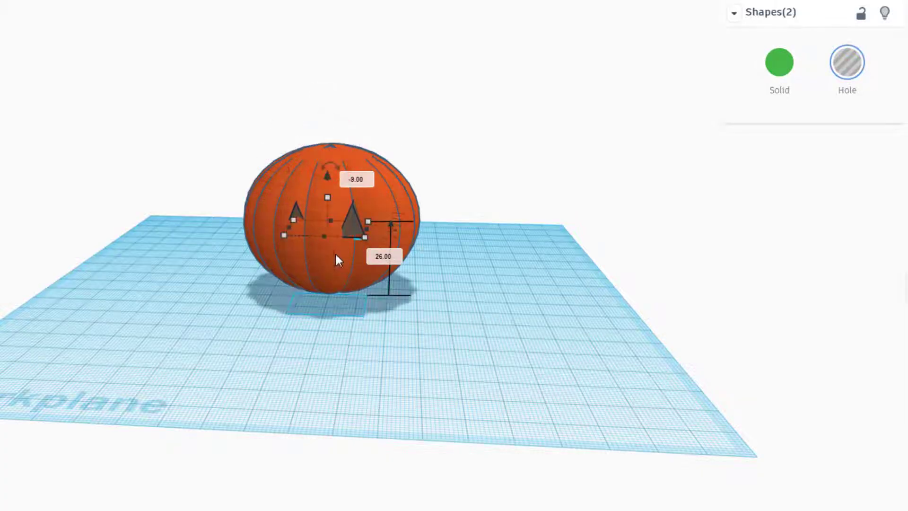
pyautogui.click(379, 258)
pyautogui.write('30')
pyautogui.press('Return')
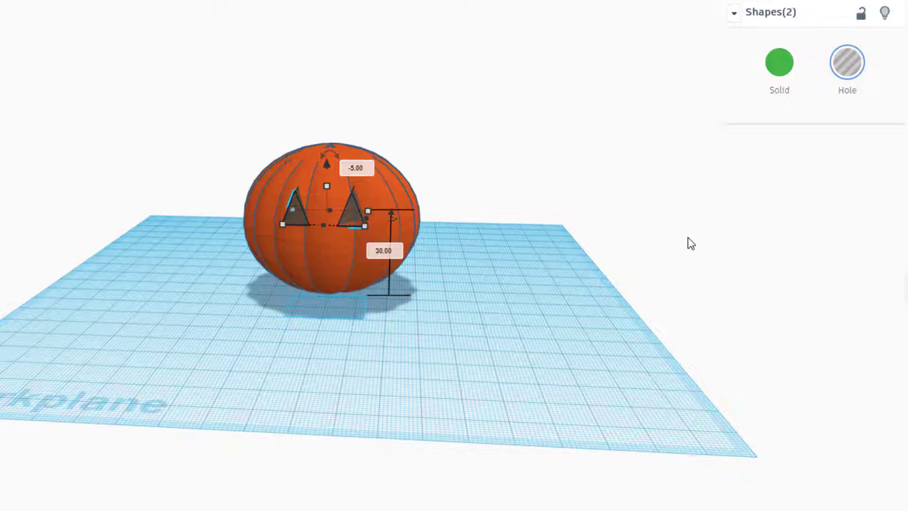
pyautogui.moveTo(203, 148); pyautogui.dragTo(454, 315)
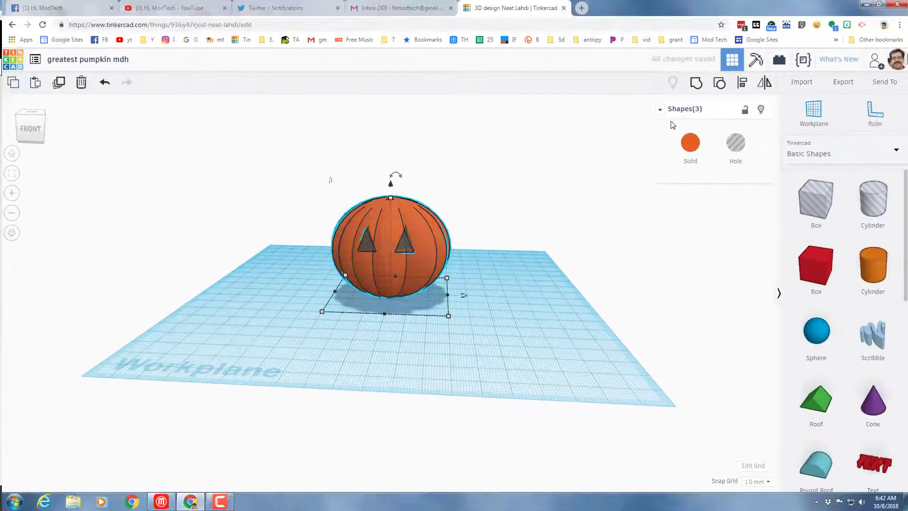
# Group the pumpkin with both eye holes and view it from the front-right.
pyautogui.click(696, 82)
pyautogui.click(423, 330)
pyautogui.hotkey('ctrl', 'a')
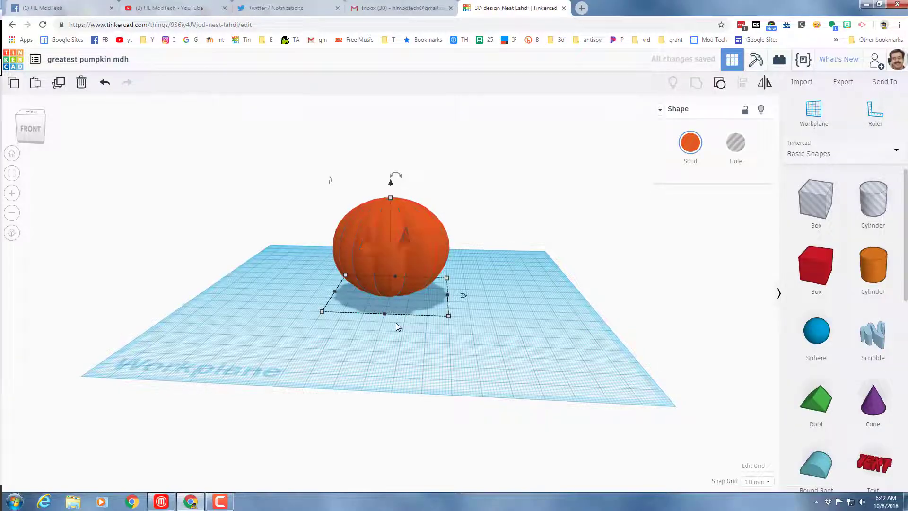
pyautogui.scroll(2, 395, 320)
pyautogui.scroll(2, 398, 319)
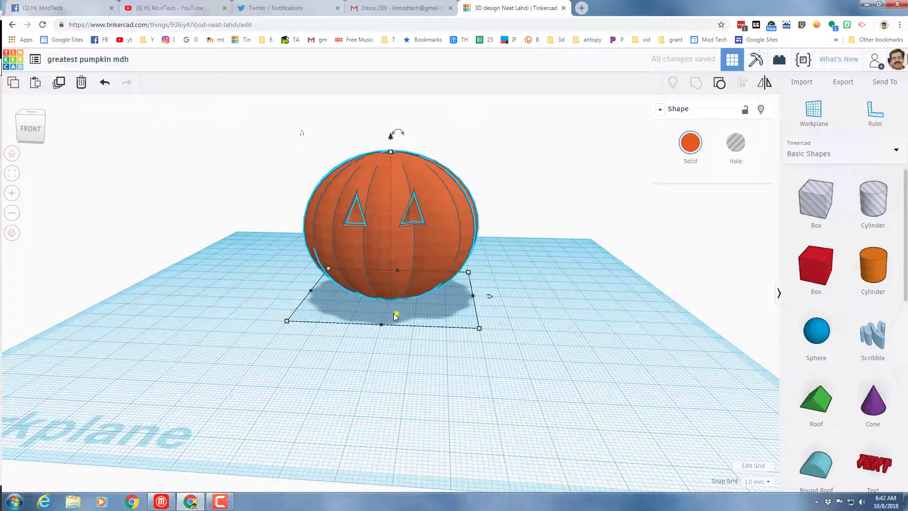
pyautogui.moveTo(396, 316); pyautogui.dragTo(424, 313, button='right')
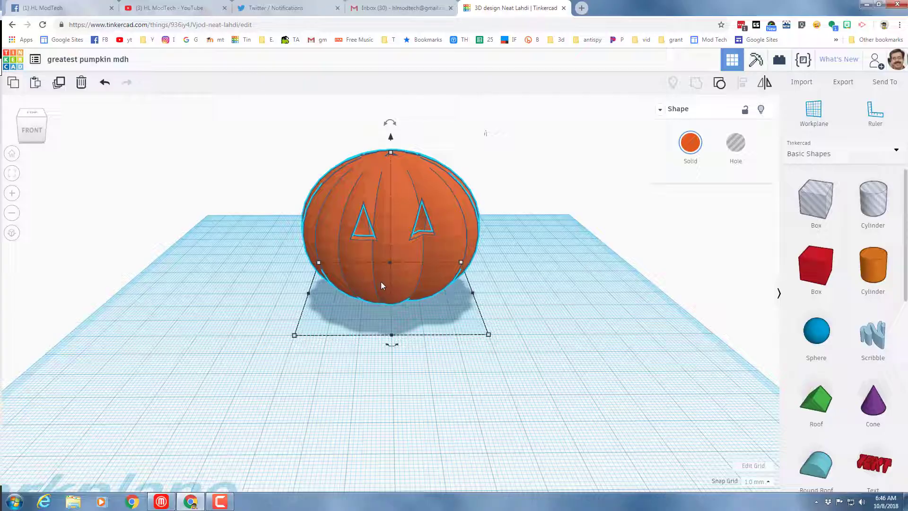
# Place a Scribble below the pumpkin and draw a jagged zigzag mouth outline.
pyautogui.click(872, 333)
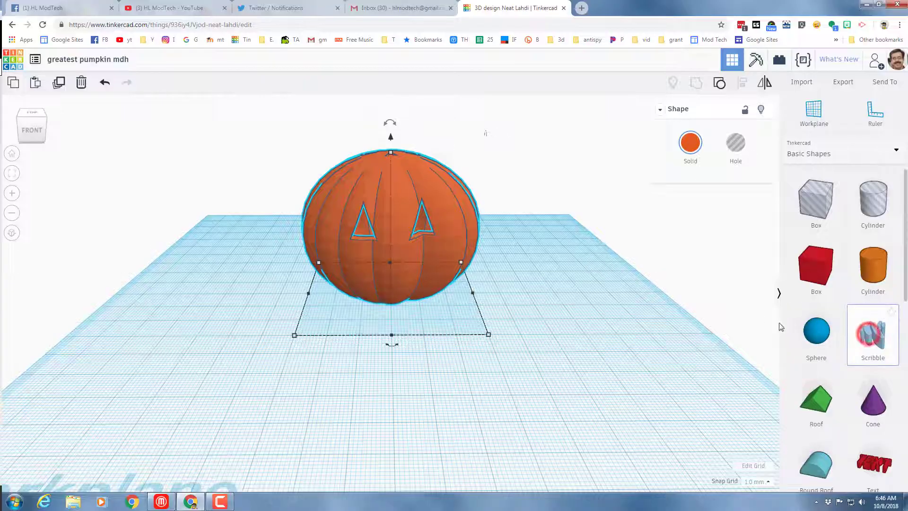
pyautogui.click(387, 381)
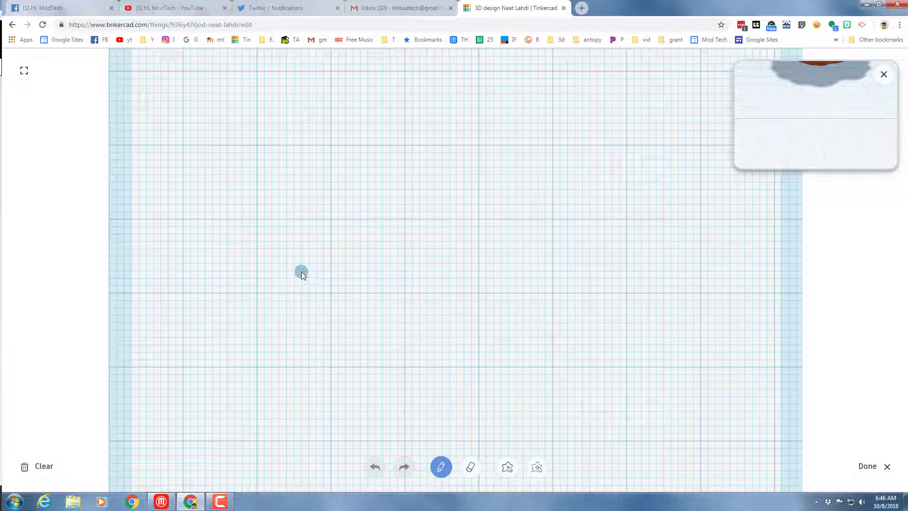
pyautogui.moveTo(296, 273); pyautogui.dragTo(341, 267)
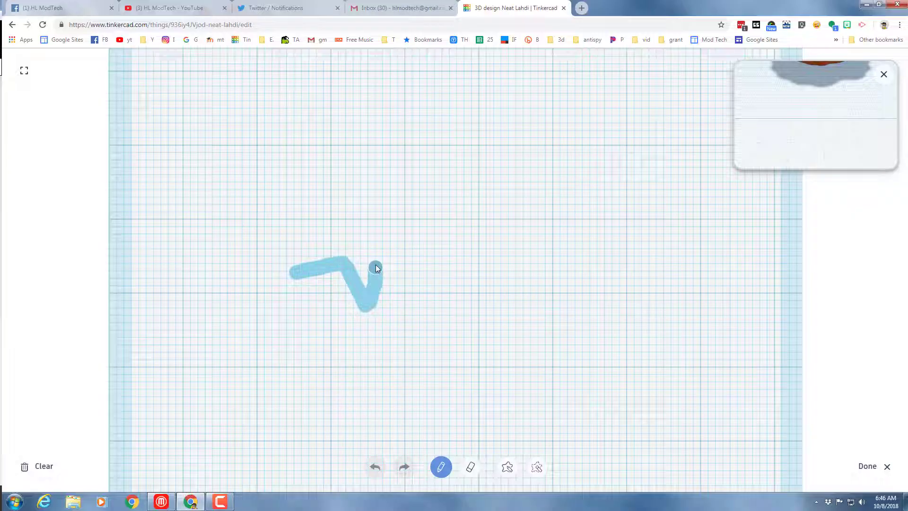
pyautogui.moveTo(378, 264)
pyautogui.mouseDown()
pyautogui.moveTo(439, 256)
pyautogui.moveTo(464, 301)
pyautogui.mouseUp()
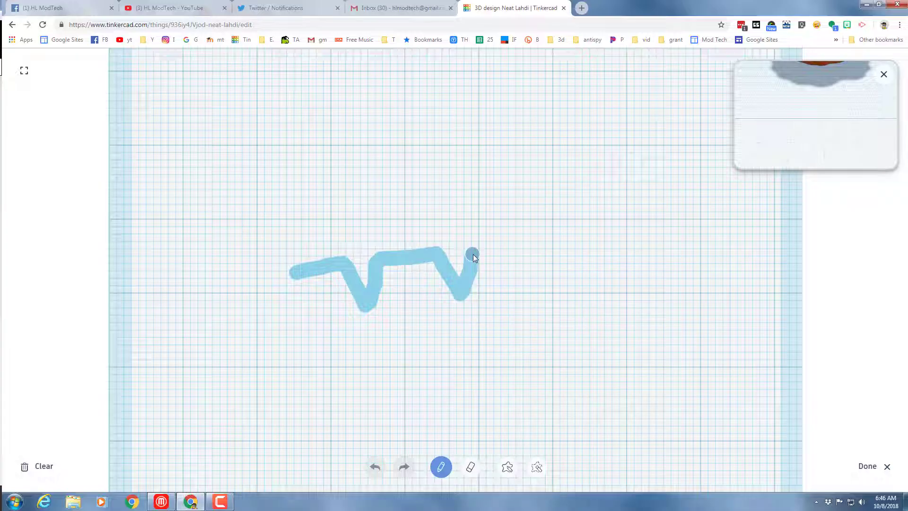
pyautogui.moveTo(475, 257)
pyautogui.mouseDown()
pyautogui.moveTo(531, 254)
pyautogui.moveTo(541, 303)
pyautogui.moveTo(571, 257)
pyautogui.moveTo(637, 296)
pyautogui.moveTo(591, 335)
pyautogui.moveTo(565, 308)
pyautogui.moveTo(539, 349)
pyautogui.moveTo(518, 347)
pyautogui.moveTo(481, 302)
pyautogui.moveTo(463, 340)
pyautogui.moveTo(437, 342)
pyautogui.moveTo(411, 302)
pyautogui.moveTo(387, 344)
pyautogui.moveTo(351, 348)
pyautogui.moveTo(325, 311)
pyautogui.moveTo(305, 349)
pyautogui.moveTo(263, 319)
pyautogui.moveTo(325, 276)
pyautogui.moveTo(283, 288)
pyautogui.moveTo(304, 276)
pyautogui.moveTo(278, 294)
pyautogui.moveTo(303, 279)
pyautogui.moveTo(294, 311)
pyautogui.mouseUp()
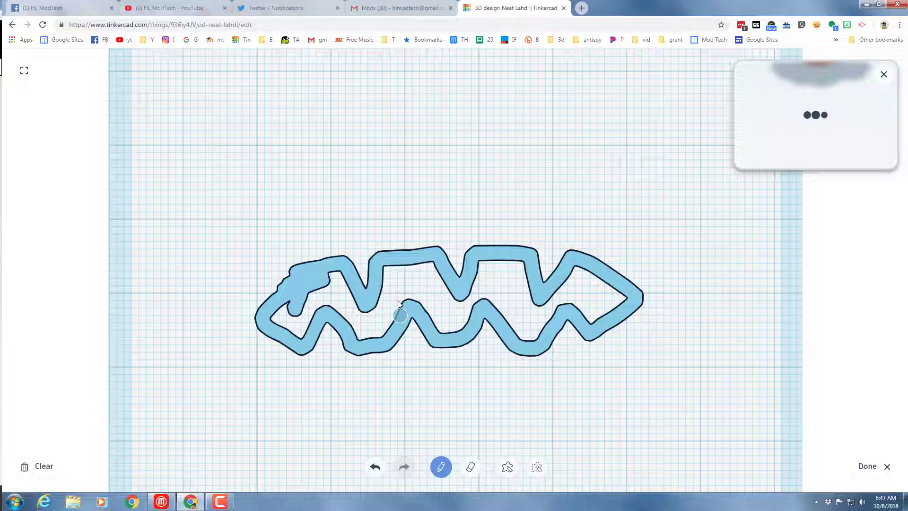
pyautogui.moveTo(292, 273)
pyautogui.mouseDown()
pyautogui.moveTo(265, 313)
pyautogui.moveTo(375, 274)
pyautogui.moveTo(530, 279)
pyautogui.moveTo(625, 303)
pyautogui.moveTo(521, 331)
pyautogui.moveTo(359, 351)
pyautogui.moveTo(307, 343)
pyautogui.moveTo(266, 315)
pyautogui.mouseUp()
# Fill the mouth outline solid, erase the stray marks, and finish the scribble.
pyautogui.click(507, 467)
pyautogui.click(340, 269)
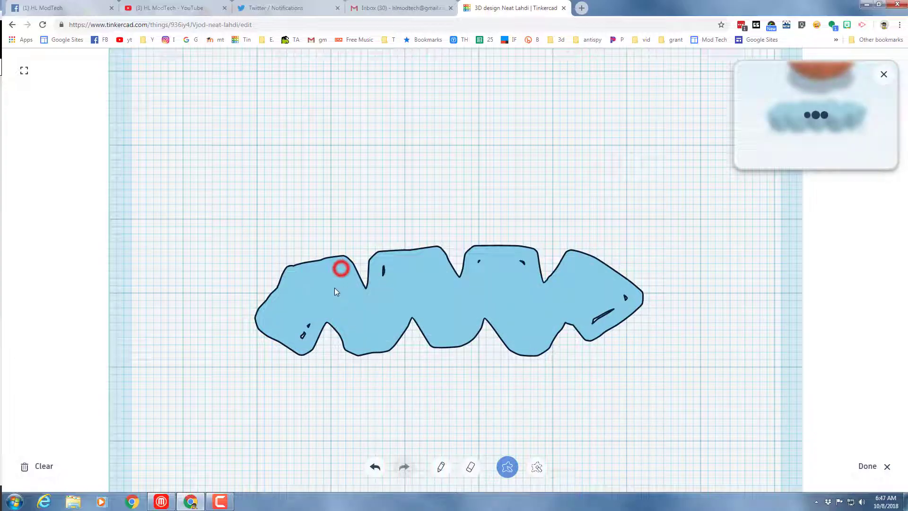
pyautogui.click(305, 310)
pyautogui.click(391, 260)
pyautogui.click(473, 261)
pyautogui.click(501, 257)
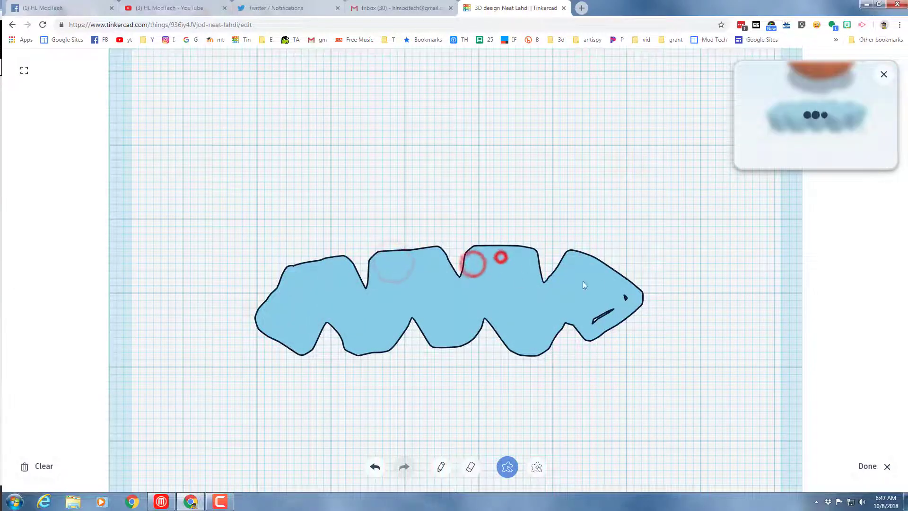
pyautogui.click(596, 283)
pyautogui.click(592, 310)
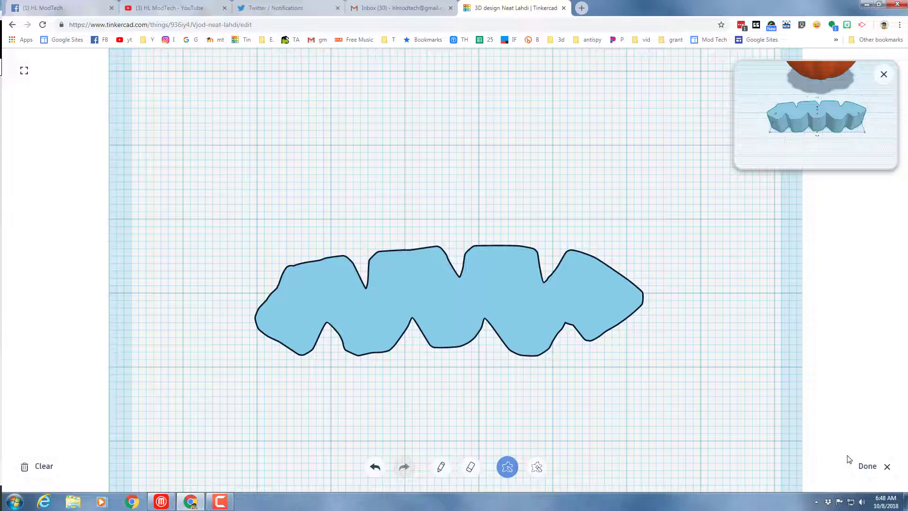
pyautogui.click(869, 465)
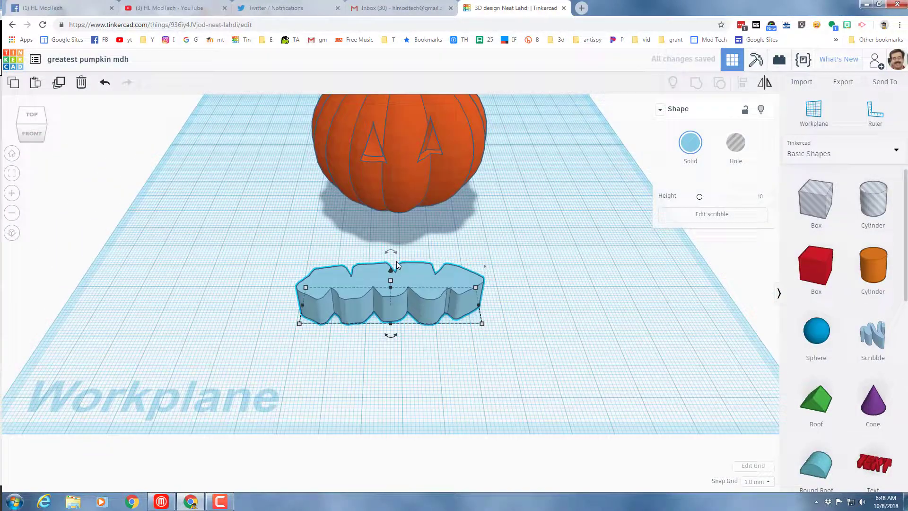
# Make the mouth scribble a hole and rotate it 90° to stand upright.
pyautogui.click(735, 142)
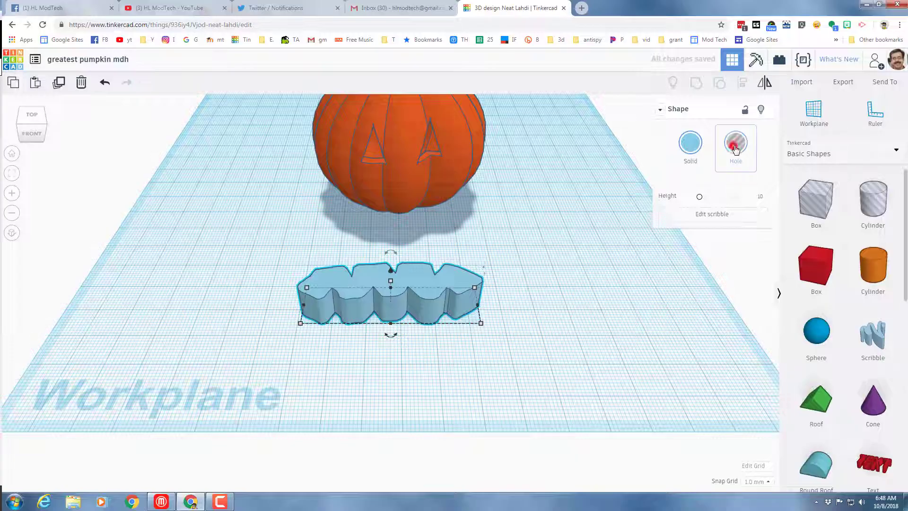
pyautogui.moveTo(364, 256)
pyautogui.mouseDown(button='right')
pyautogui.moveTo(294, 251)
pyautogui.moveTo(372, 242)
pyautogui.mouseUp(button='right')
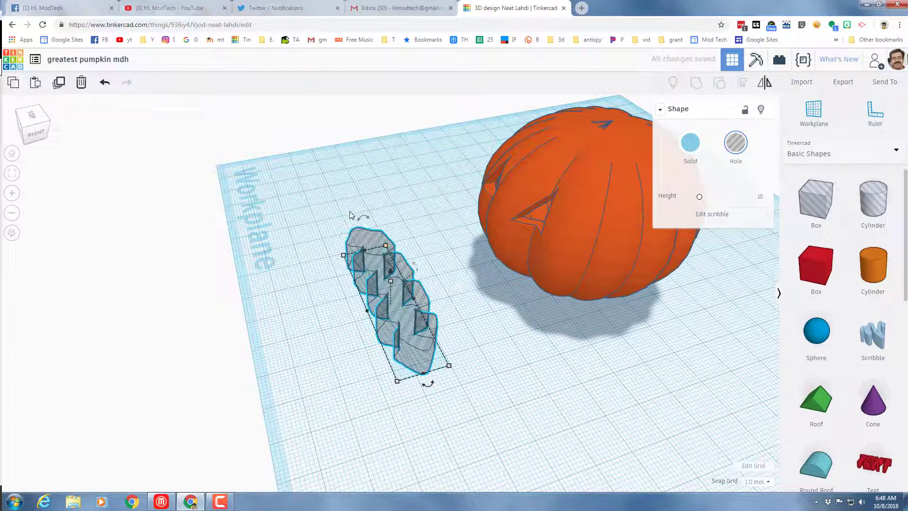
pyautogui.moveTo(364, 223)
pyautogui.moveTo(363, 220)
pyautogui.mouseDown()
pyautogui.moveTo(347, 238)
pyautogui.moveTo(356, 245)
pyautogui.moveTo(322, 250)
pyautogui.moveTo(260, 228)
pyautogui.moveTo(244, 234)
pyautogui.moveTo(265, 251)
pyautogui.moveTo(343, 241)
pyautogui.moveTo(341, 248)
pyautogui.mouseUp()
pyautogui.moveTo(329, 289); pyautogui.dragTo(330, 289)
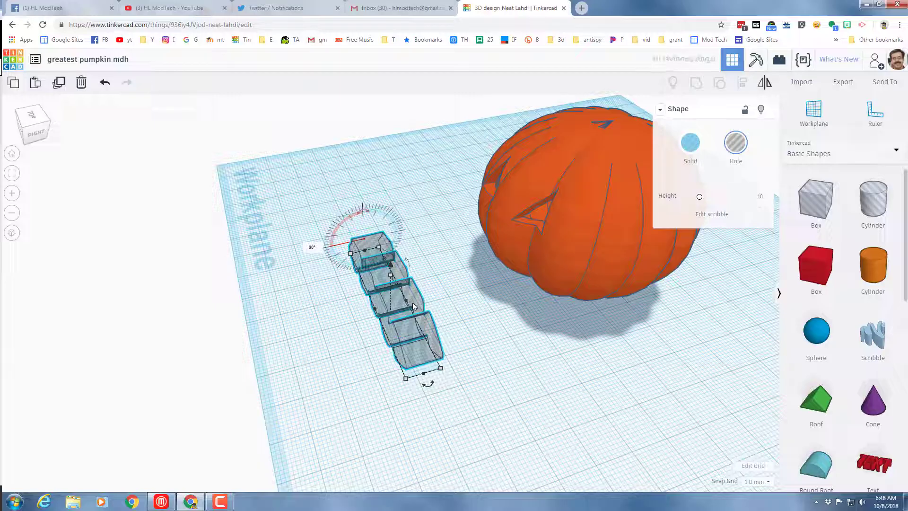
# Narrow the mouth hole from both sides to about 39 mm wide.
pyautogui.click(408, 304)
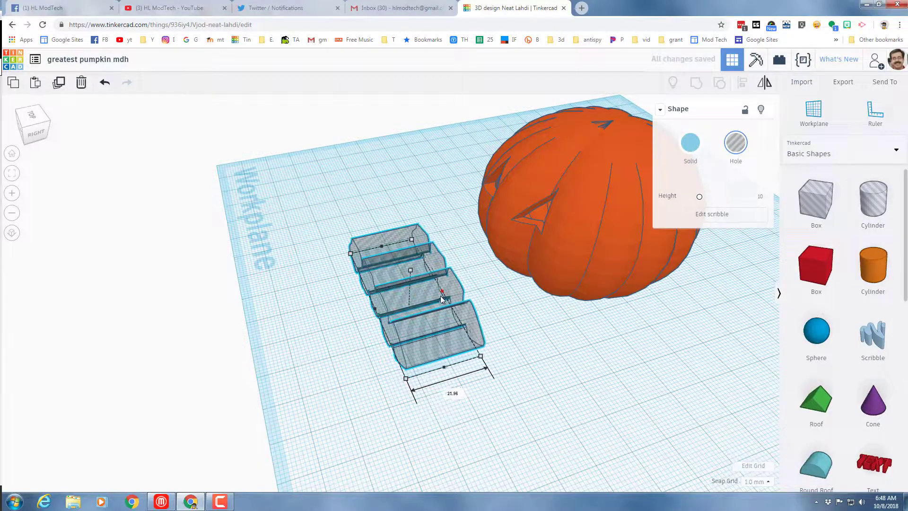
pyautogui.moveTo(387, 316); pyautogui.dragTo(423, 294, button='right')
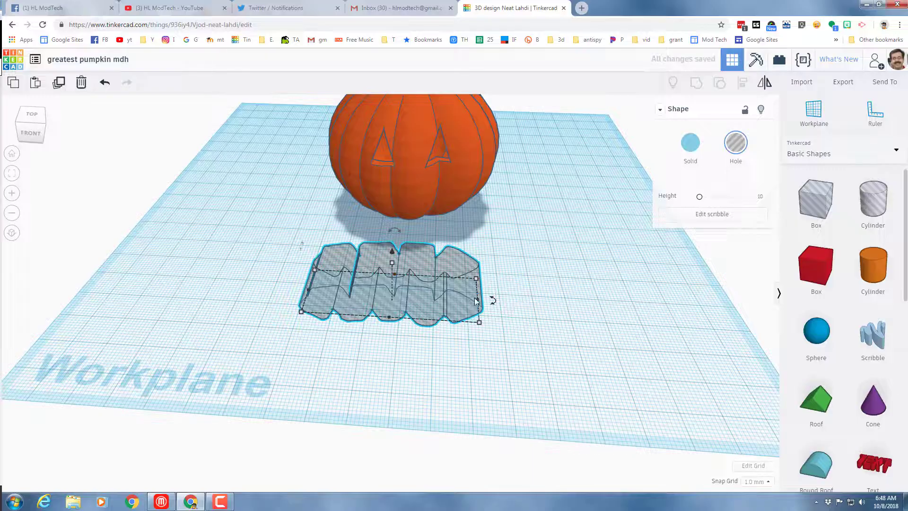
pyautogui.moveTo(476, 302); pyautogui.dragTo(454, 298)
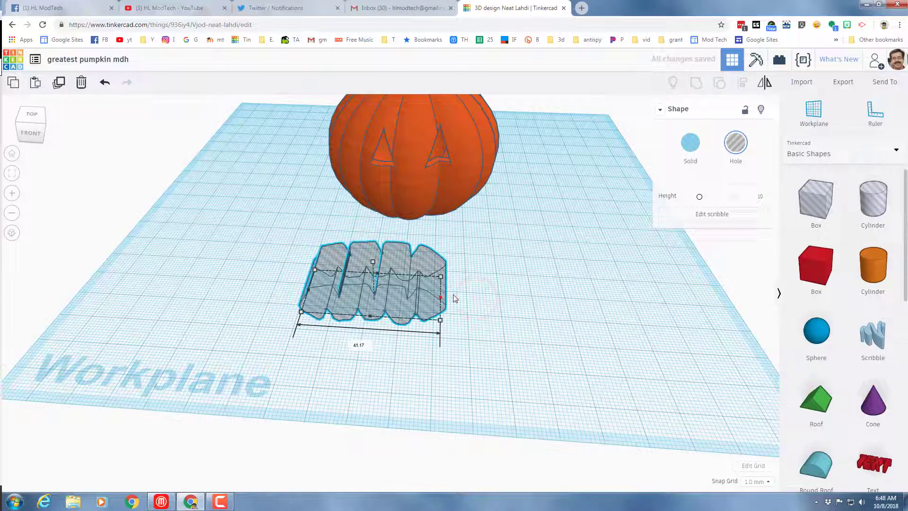
pyautogui.moveTo(314, 290); pyautogui.dragTo(323, 293)
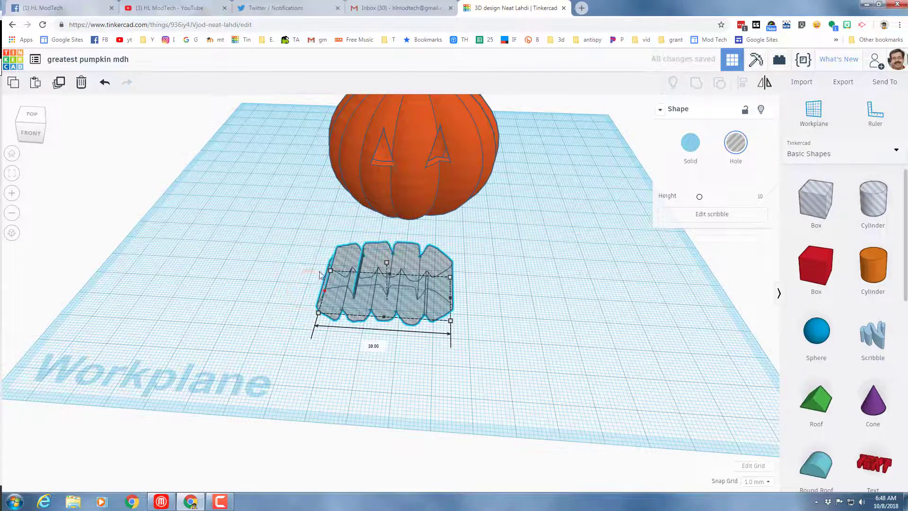
# Align the mouth hole centred with the pumpkin and slide it back under it.
pyautogui.click(319, 188)
pyautogui.click(328, 156)
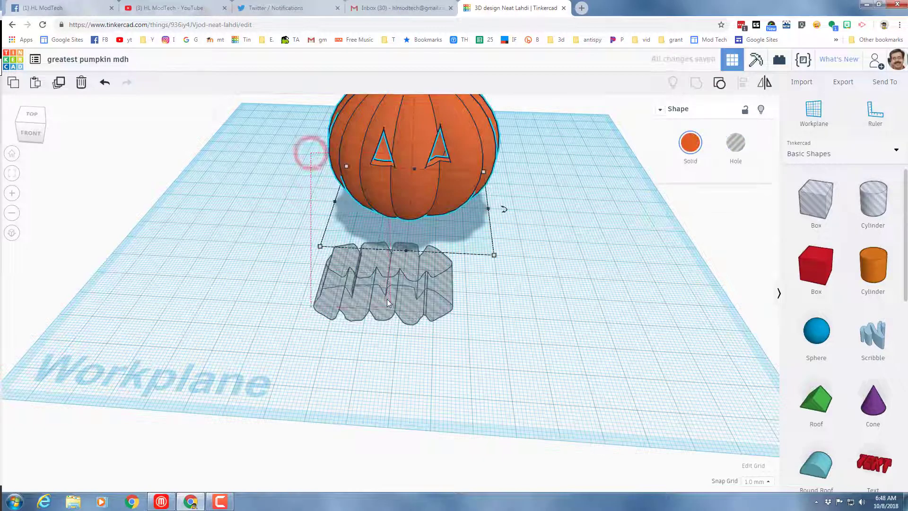
pyautogui.keyDown('shift'); pyautogui.click(388, 291); pyautogui.keyUp('shift')
pyautogui.click(741, 87)
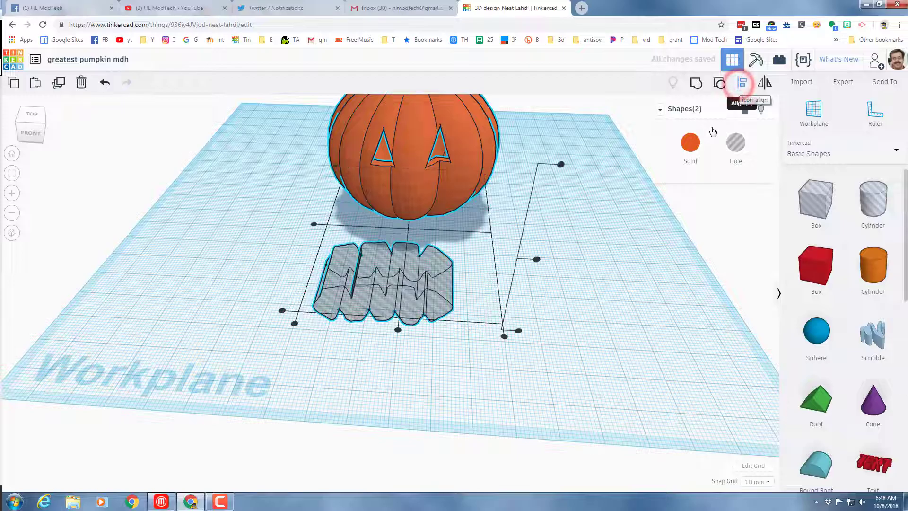
pyautogui.click(398, 333)
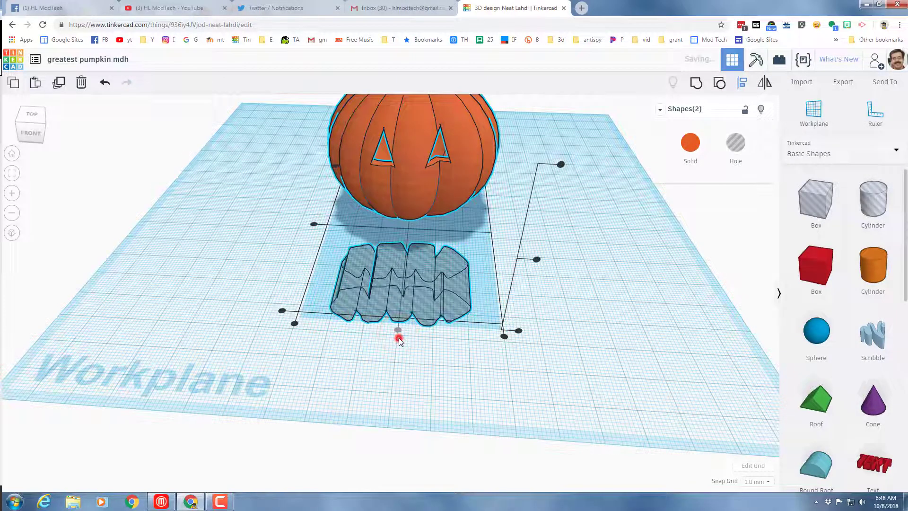
pyautogui.click(399, 336)
pyautogui.click(415, 298)
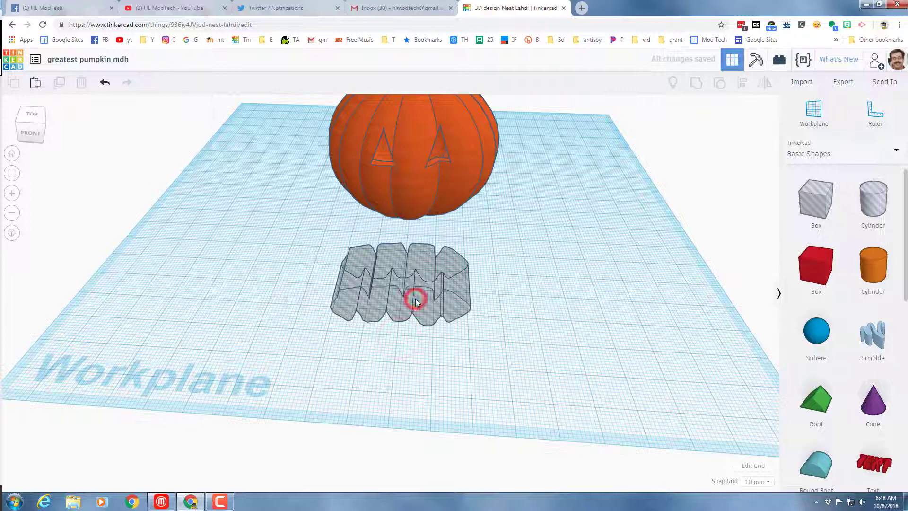
pyautogui.press('Up')
pyautogui.press('Up')
pyautogui.press('Up')
pyautogui.press('Up')
pyautogui.press('Up')
pyautogui.press('Up')
pyautogui.press('Up')
pyautogui.press('Up')
pyautogui.press('Up')
pyautogui.press('Up')
pyautogui.press('Up')
pyautogui.press('Up')
pyautogui.press('Up')
pyautogui.press('Up')
pyautogui.press('Up')
pyautogui.press('Up')
pyautogui.press('Up')
pyautogui.press('Up')
pyautogui.press('Up')
pyautogui.press('Up')
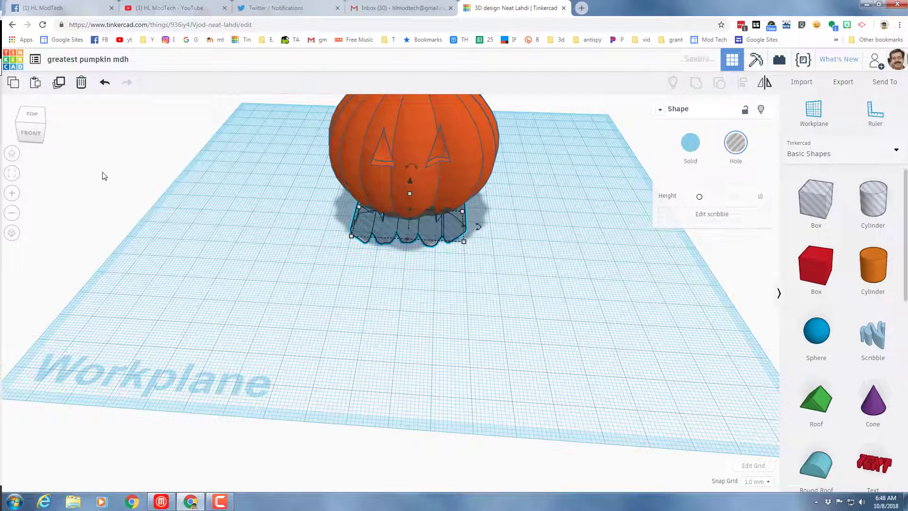
# Raise the mouth into the pumpkin and nudge it toward the front face.
pyautogui.click(32, 135)
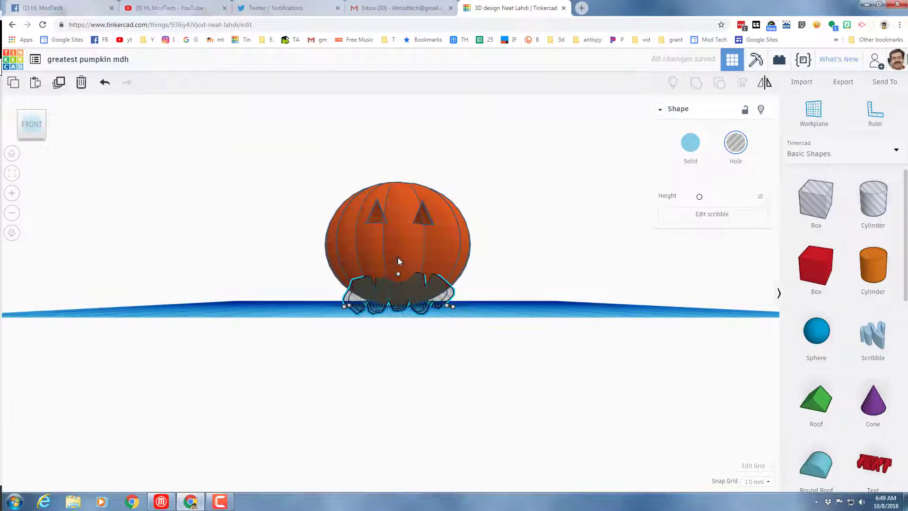
pyautogui.moveTo(398, 259); pyautogui.dragTo(401, 229)
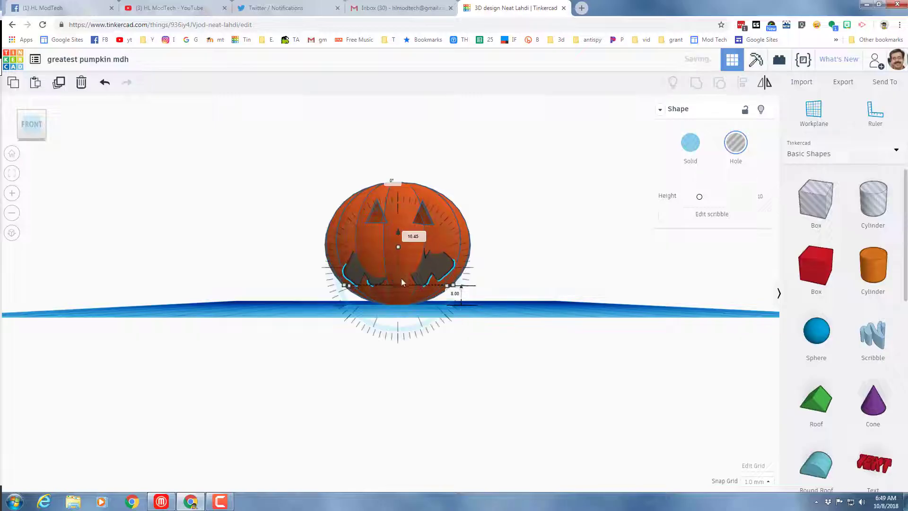
pyautogui.moveTo(387, 349); pyautogui.dragTo(387, 377, button='right')
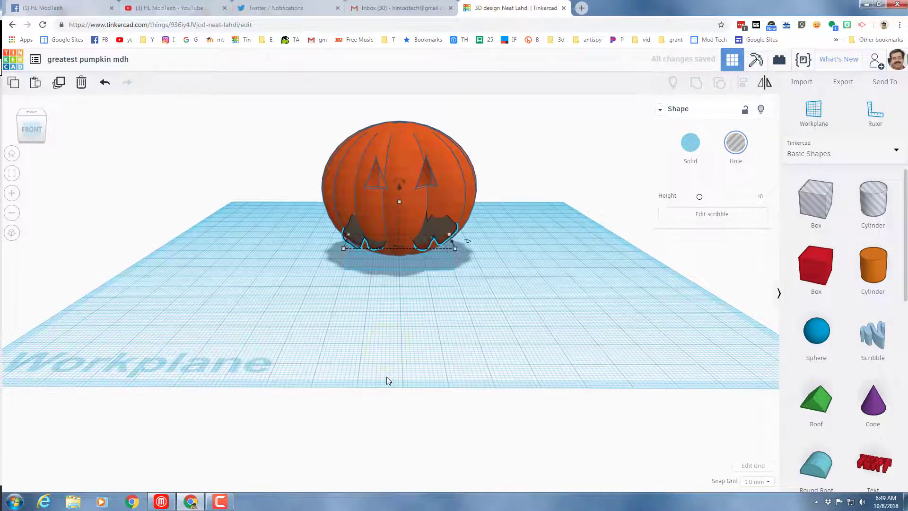
pyautogui.press('Down')
pyautogui.press('Down')
pyautogui.press('Down')
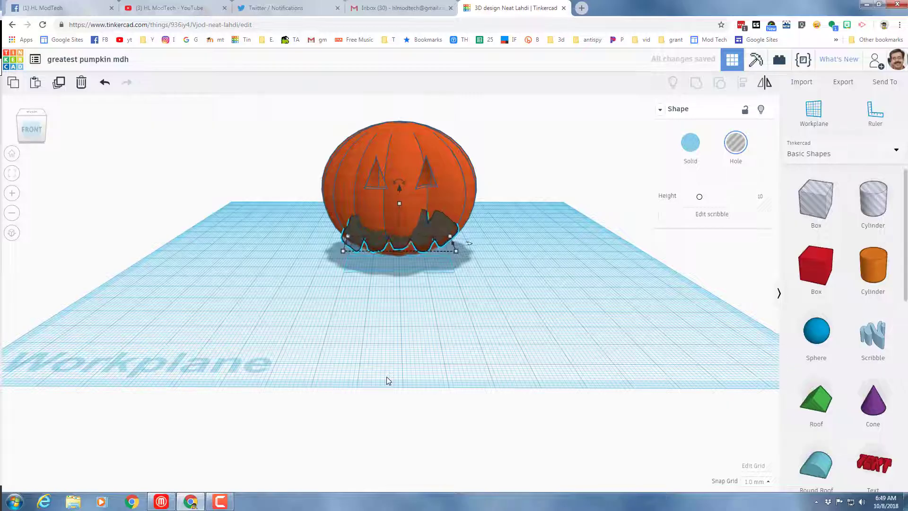
pyautogui.press('Down')
pyautogui.press('Down')
pyautogui.press('Down')
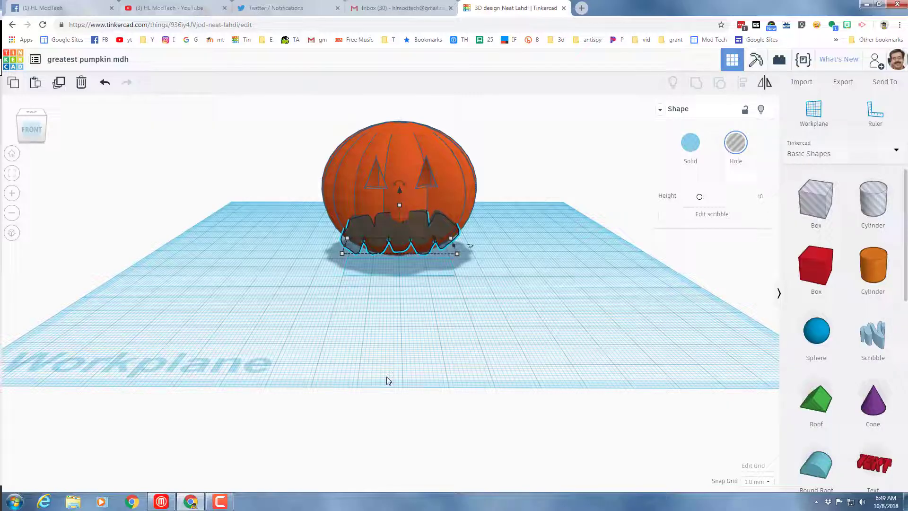
pyautogui.scroll(2, 420, 307)
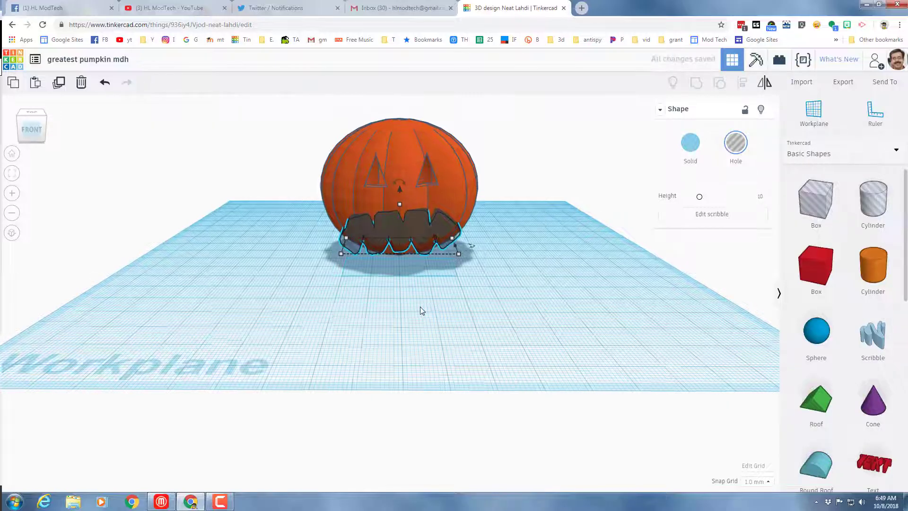
pyautogui.moveTo(419, 303); pyautogui.dragTo(409, 252, button='right')
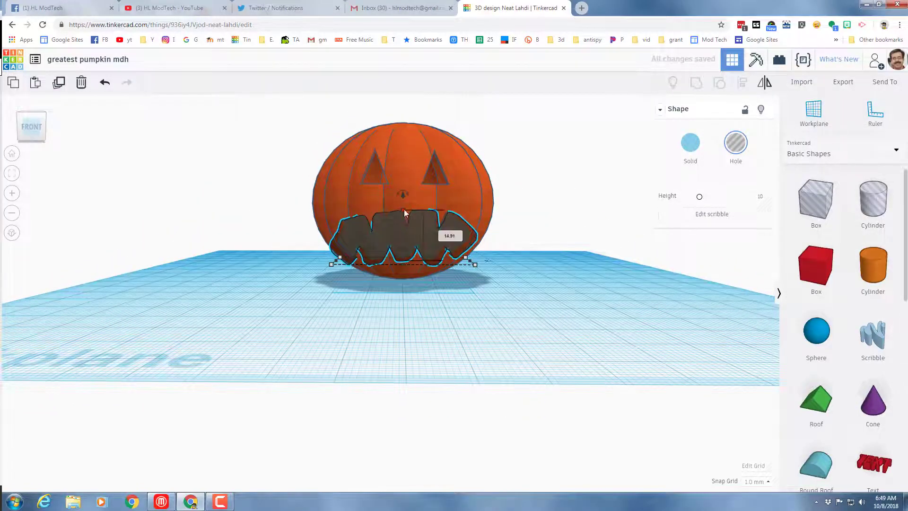
# Shorten the mouth hole, lift it about 12 mm, and select it with the pumpkin.
pyautogui.moveTo(404, 209); pyautogui.dragTo(405, 230)
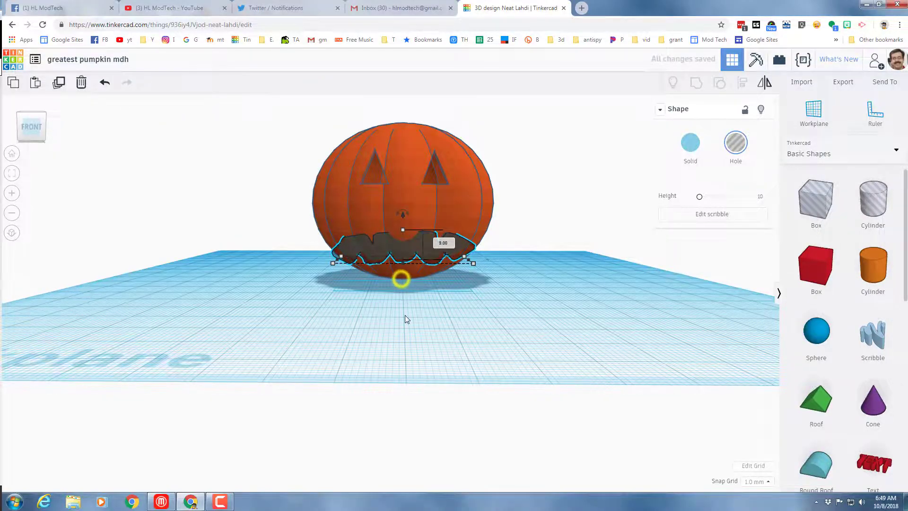
pyautogui.moveTo(404, 315); pyautogui.dragTo(402, 221, button='right')
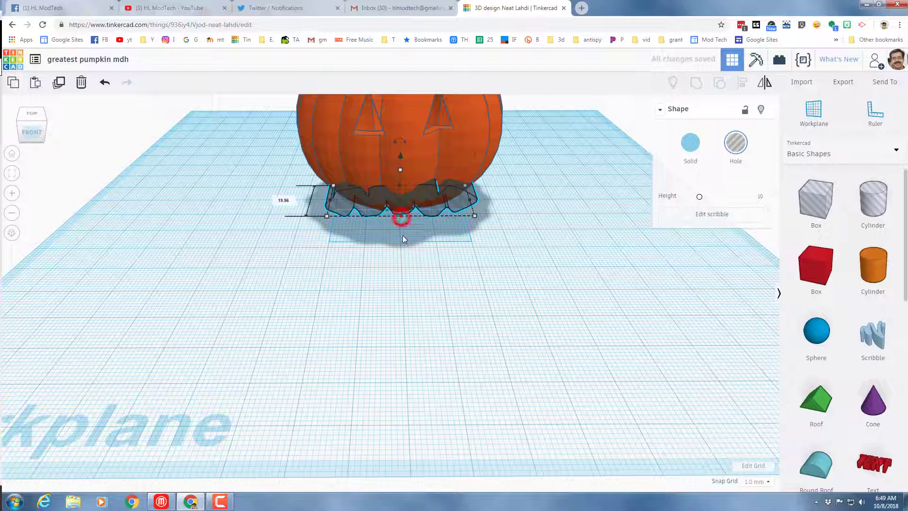
pyautogui.moveTo(409, 279); pyautogui.dragTo(405, 237, button='right')
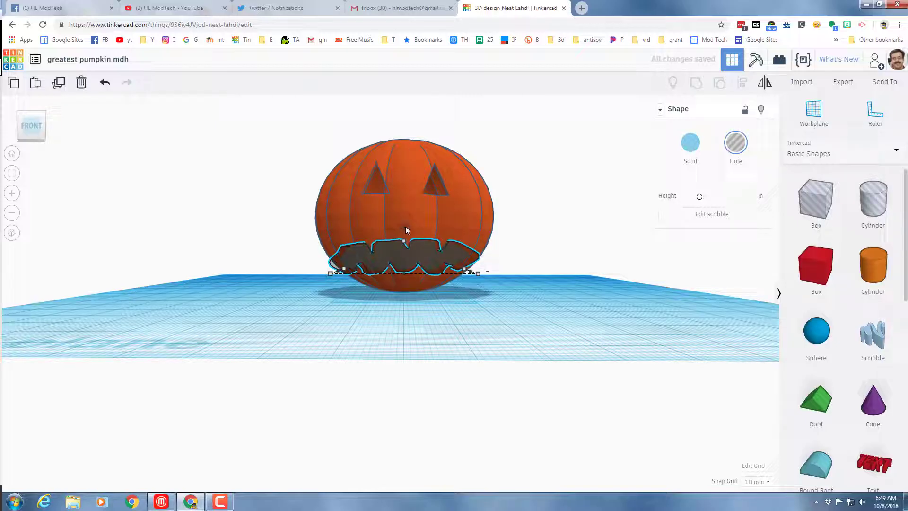
pyautogui.moveTo(405, 230); pyautogui.dragTo(406, 218)
pyautogui.moveTo(280, 171); pyautogui.dragTo(566, 289)
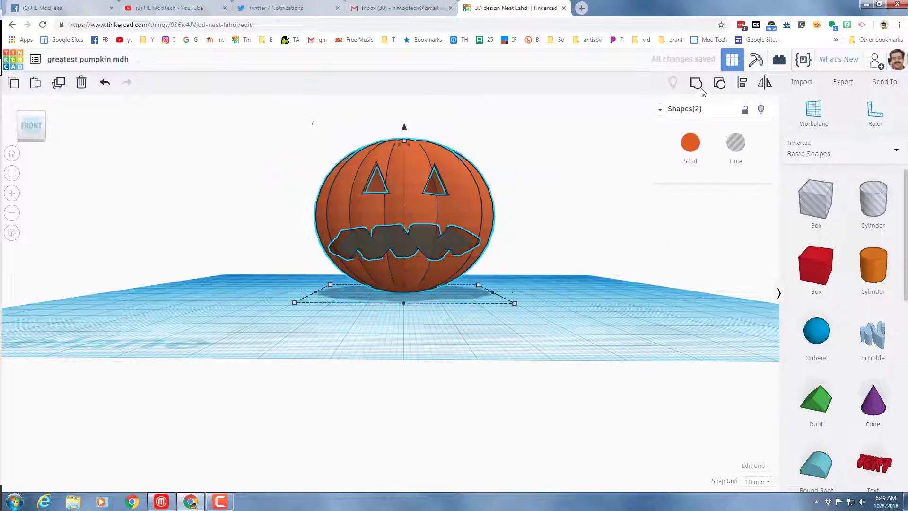
# Group the pumpkin with the mouth hole to carve the jagged toothy grin.
pyautogui.click(699, 86)
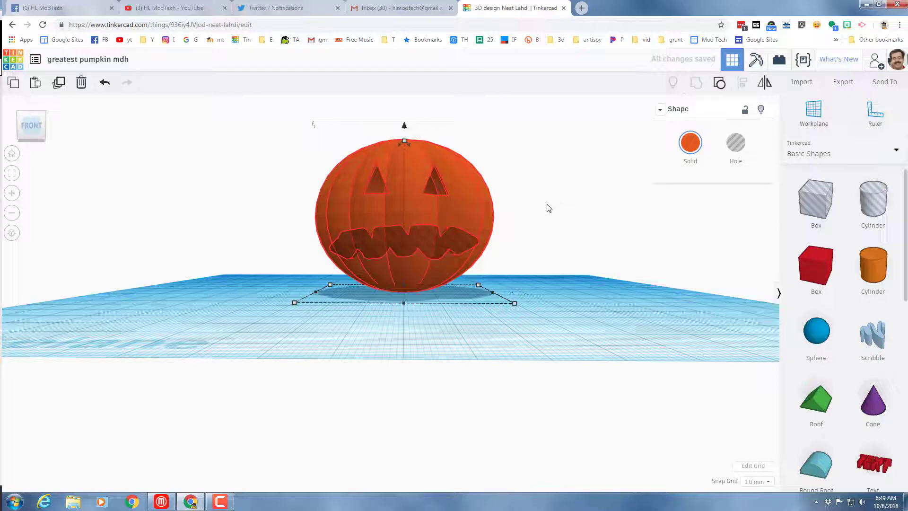
pyautogui.moveTo(543, 209)
pyautogui.mouseDown(button='right')
pyautogui.moveTo(543, 243)
pyautogui.moveTo(527, 206)
pyautogui.mouseUp(button='right')
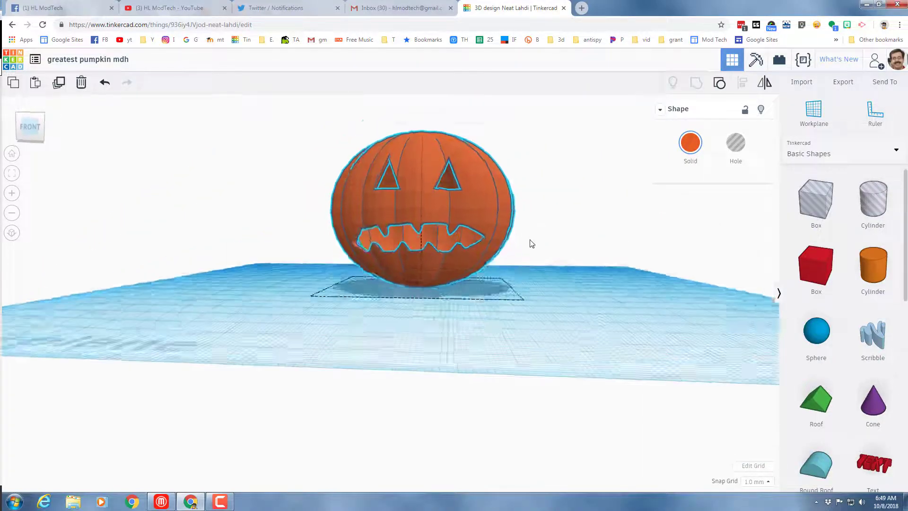
pyautogui.moveTo(532, 243); pyautogui.dragTo(523, 233, button='right')
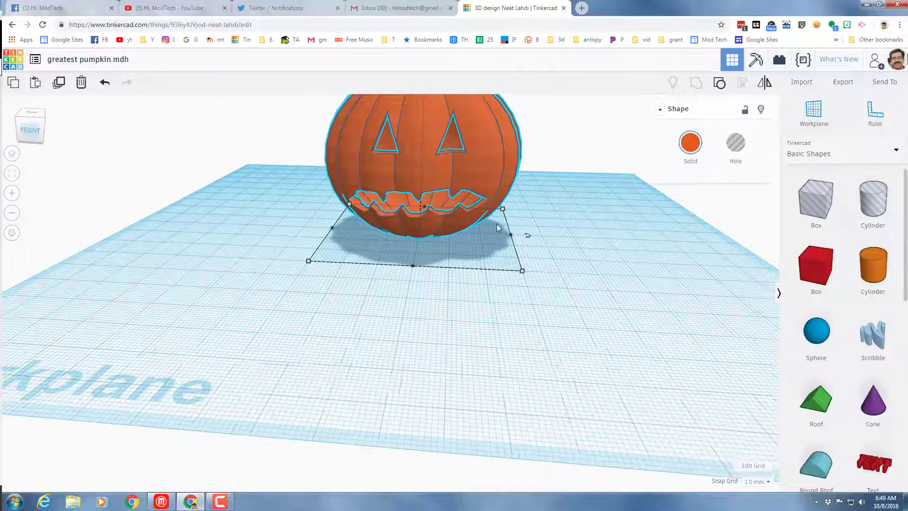
pyautogui.scroll(-2, 497, 228)
# Place a Scribble shape and draw the curved stem outline.
pyautogui.moveTo(498, 228); pyautogui.dragTo(501, 228, button='right')
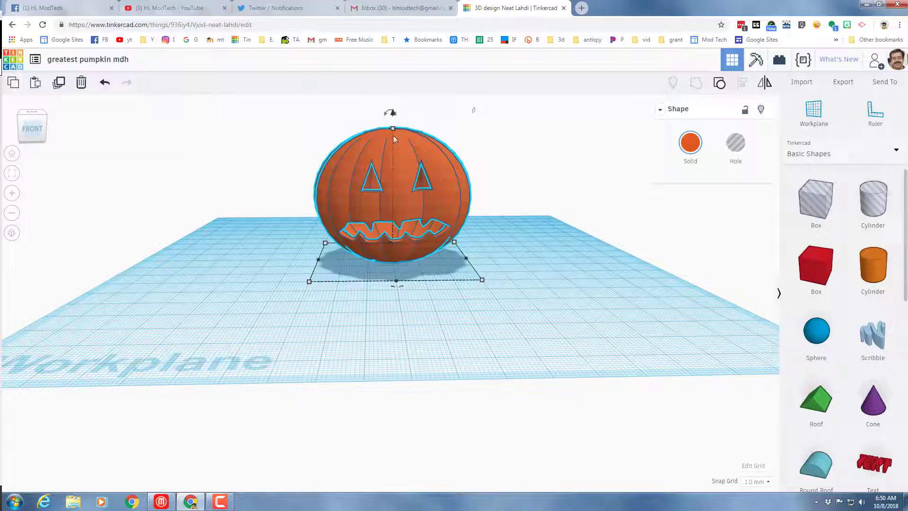
pyautogui.moveTo(873, 337); pyautogui.dragTo(498, 319)
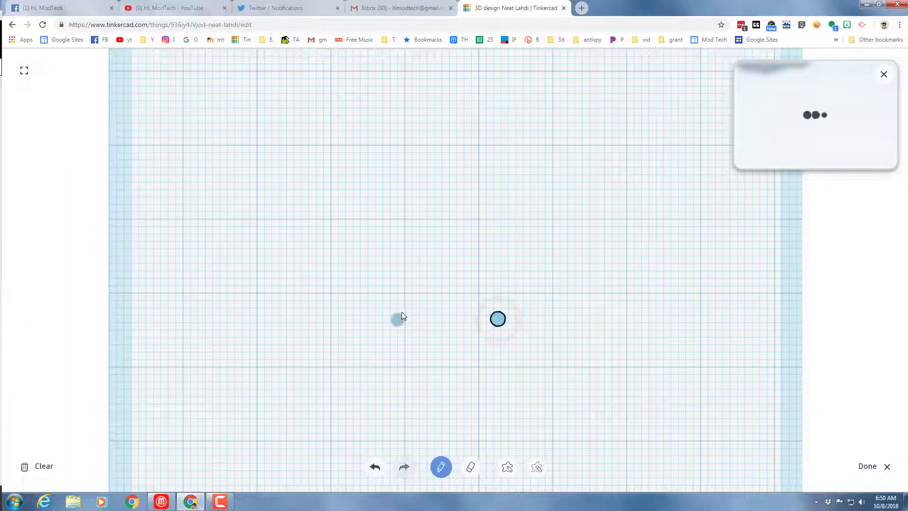
pyautogui.moveTo(399, 322)
pyautogui.mouseDown()
pyautogui.moveTo(408, 266)
pyautogui.moveTo(458, 221)
pyautogui.mouseUp()
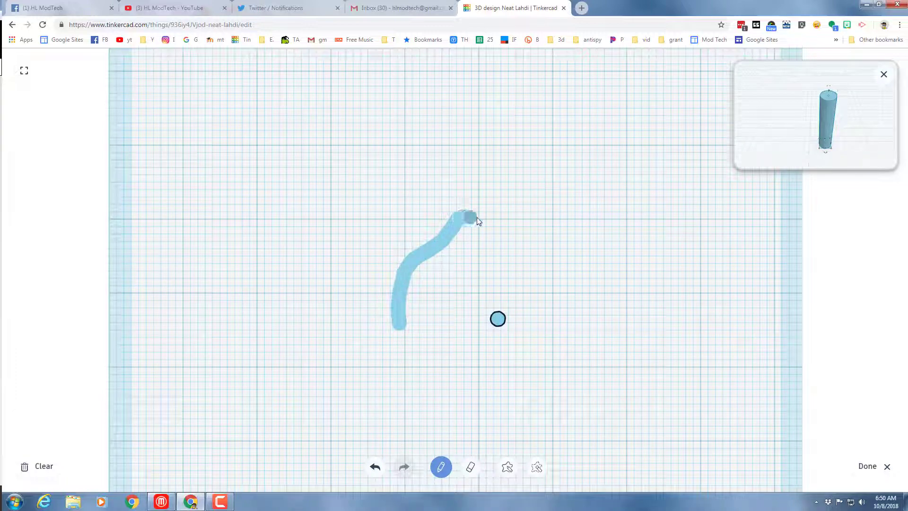
pyautogui.moveTo(500, 221)
pyautogui.mouseDown()
pyautogui.moveTo(458, 268)
pyautogui.moveTo(452, 324)
pyautogui.moveTo(397, 327)
pyautogui.mouseUp()
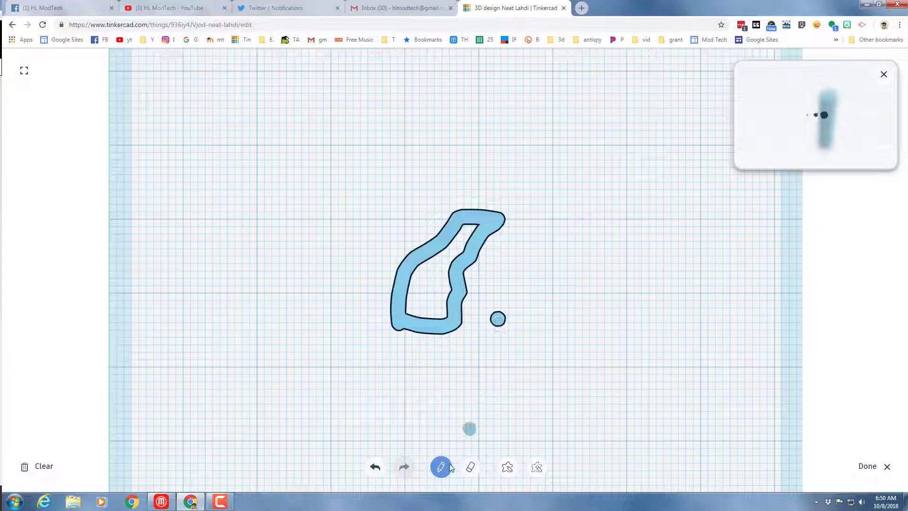
# Erase the stray dot, fill the stem's hollow gaps, and finish the scribble.
pyautogui.click(470, 467)
pyautogui.moveTo(494, 318)
pyautogui.mouseDown()
pyautogui.moveTo(490, 329)
pyautogui.moveTo(503, 331)
pyautogui.mouseUp()
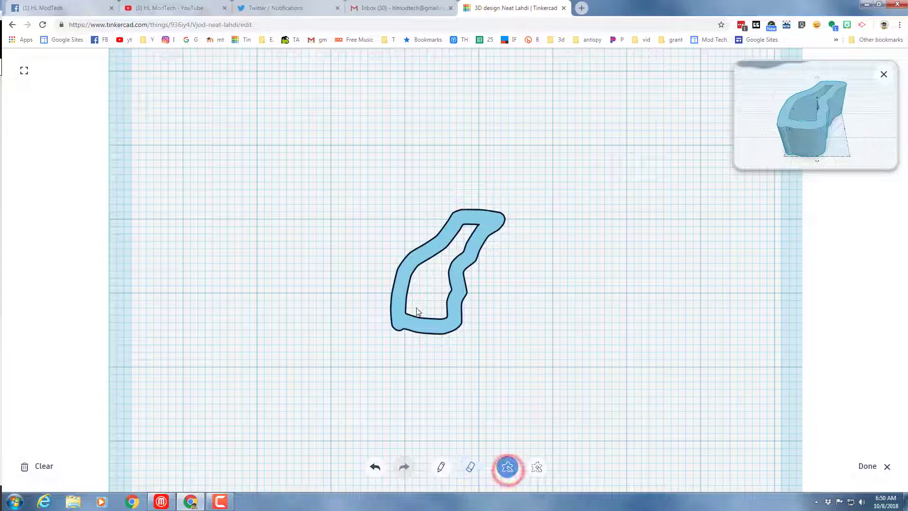
pyautogui.click(401, 308)
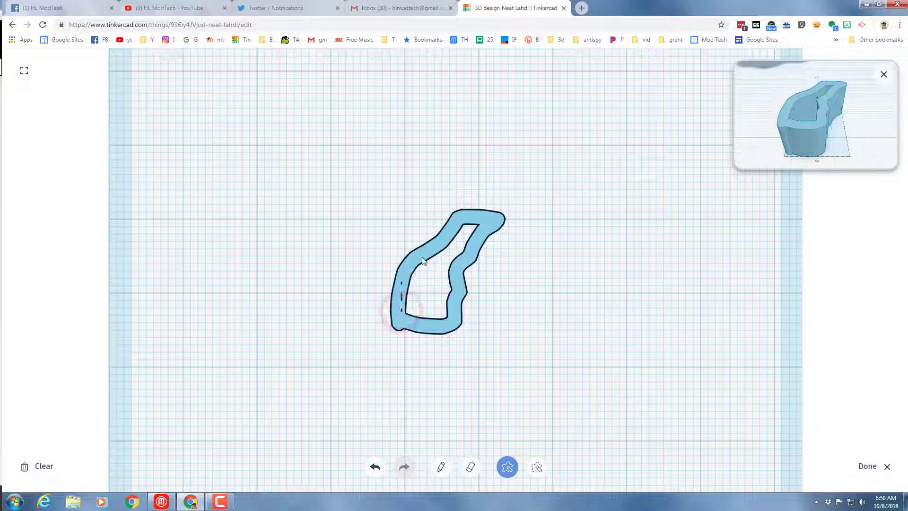
pyautogui.moveTo(450, 244)
pyautogui.mouseDown()
pyautogui.moveTo(466, 221)
pyautogui.moveTo(485, 224)
pyautogui.moveTo(476, 245)
pyautogui.mouseUp()
pyautogui.moveTo(449, 296)
pyautogui.mouseDown()
pyautogui.moveTo(454, 321)
pyautogui.moveTo(445, 326)
pyautogui.moveTo(402, 312)
pyautogui.mouseUp()
pyautogui.moveTo(456, 227); pyautogui.dragTo(442, 319)
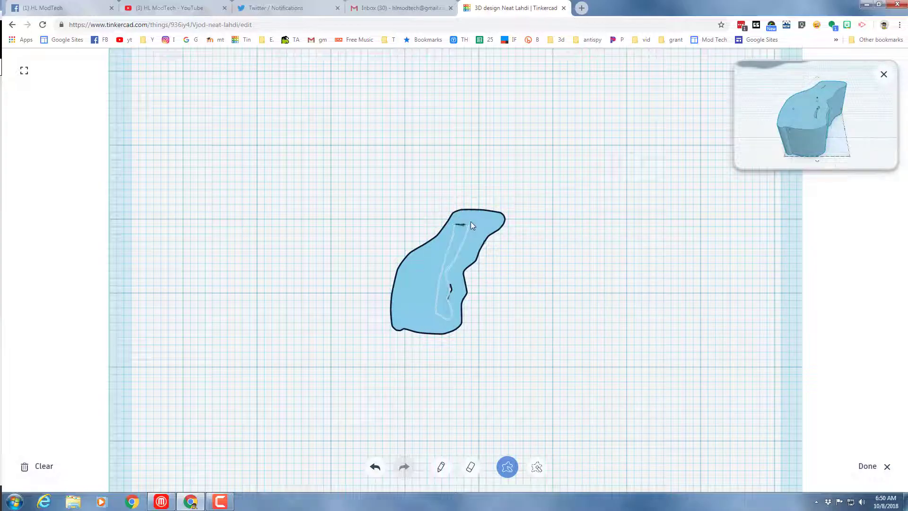
pyautogui.moveTo(467, 233); pyautogui.dragTo(467, 233)
pyautogui.moveTo(438, 276)
pyautogui.mouseDown()
pyautogui.moveTo(442, 299)
pyautogui.moveTo(454, 308)
pyautogui.moveTo(457, 280)
pyautogui.mouseUp()
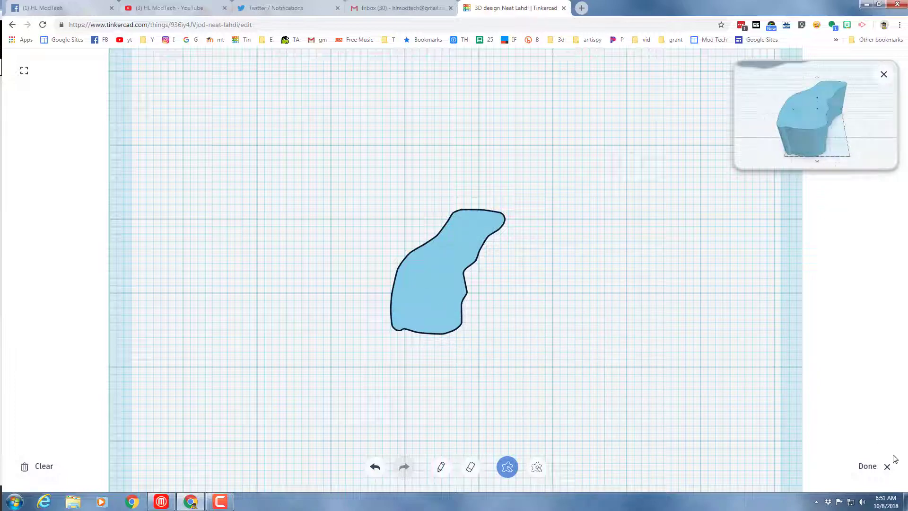
pyautogui.click(866, 469)
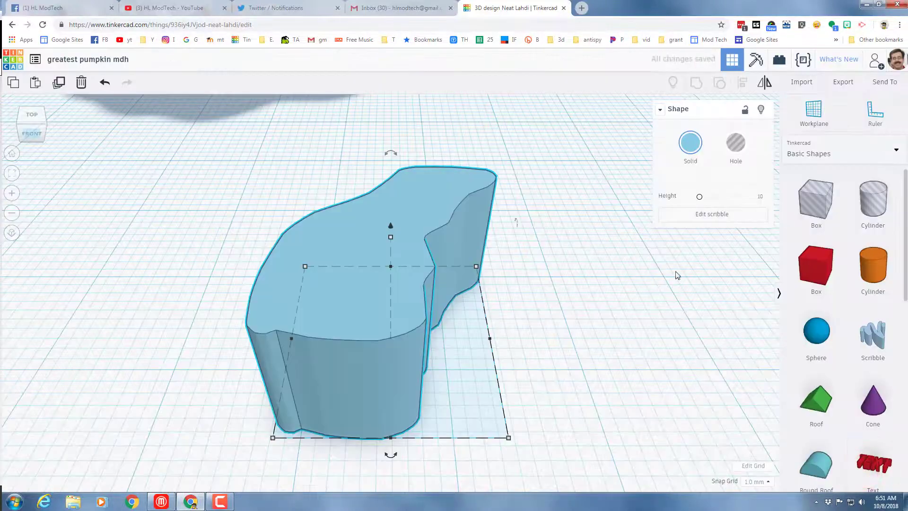
# Colour the stem dark green.
pyautogui.click(694, 149)
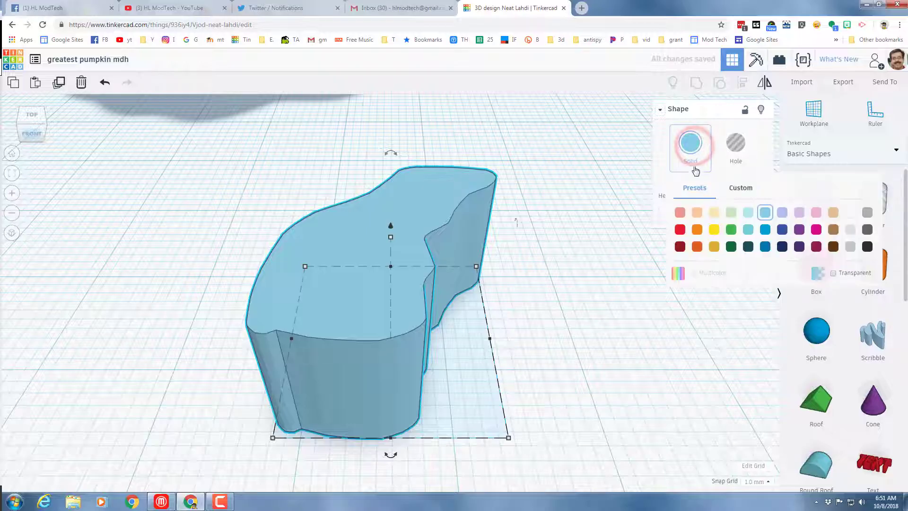
pyautogui.click(731, 247)
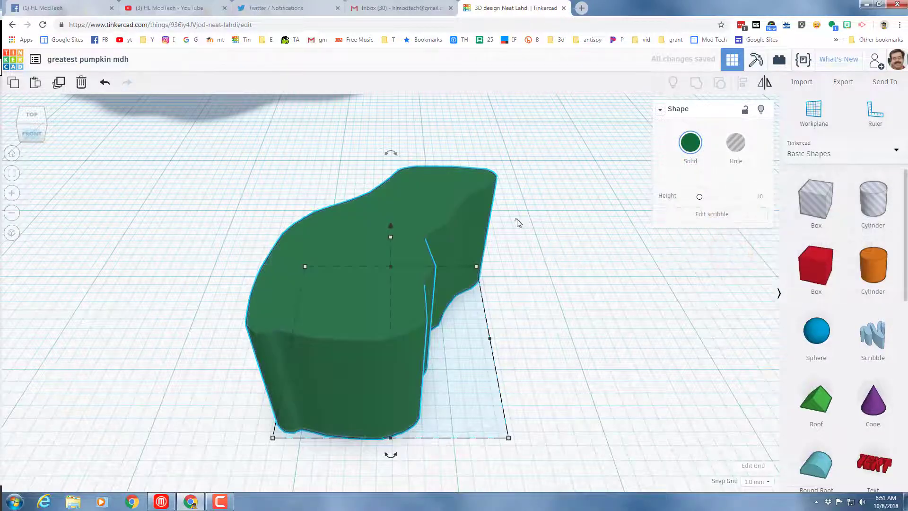
pyautogui.scroll(-5, 433, 203)
# Tip the stem 90° upright and lift it to 48 mm elevation.
pyautogui.moveTo(464, 263); pyautogui.dragTo(381, 255, button='right')
pyautogui.scroll(-3, 381, 255)
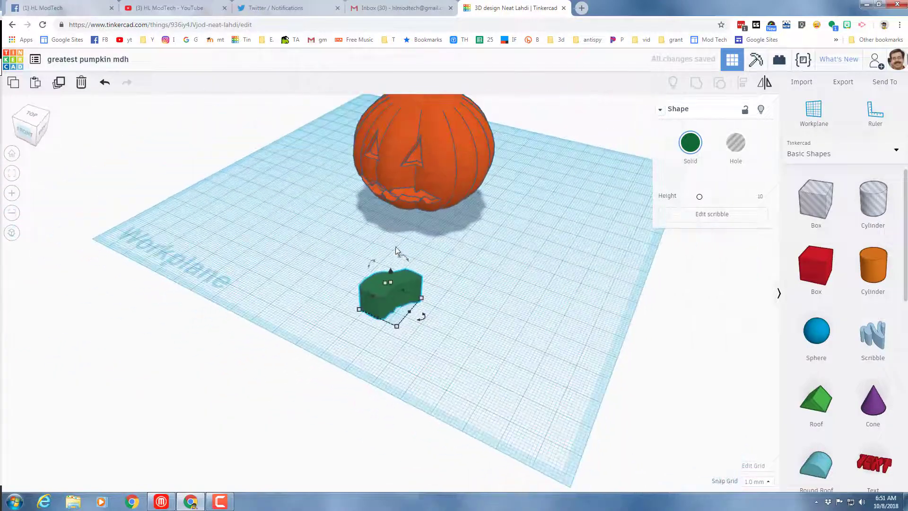
pyautogui.moveTo(372, 268); pyautogui.dragTo(361, 308)
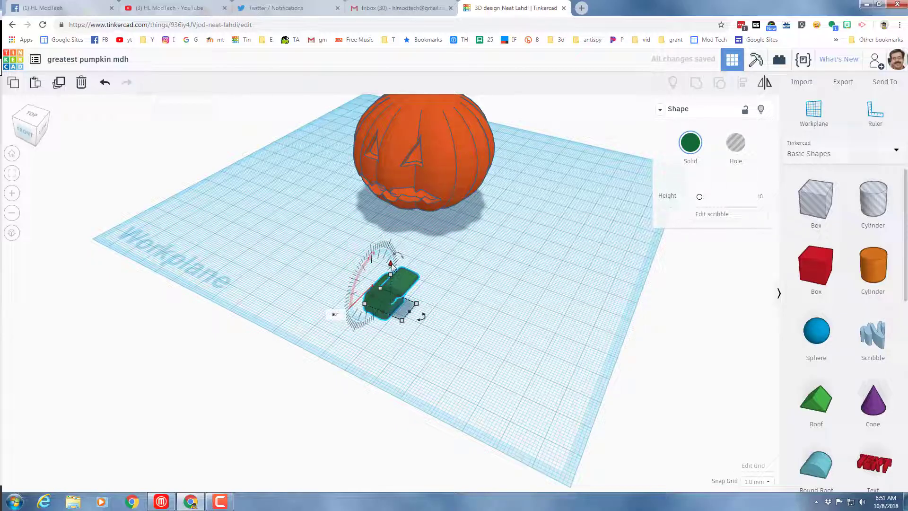
pyautogui.moveTo(392, 265); pyautogui.dragTo(391, 204)
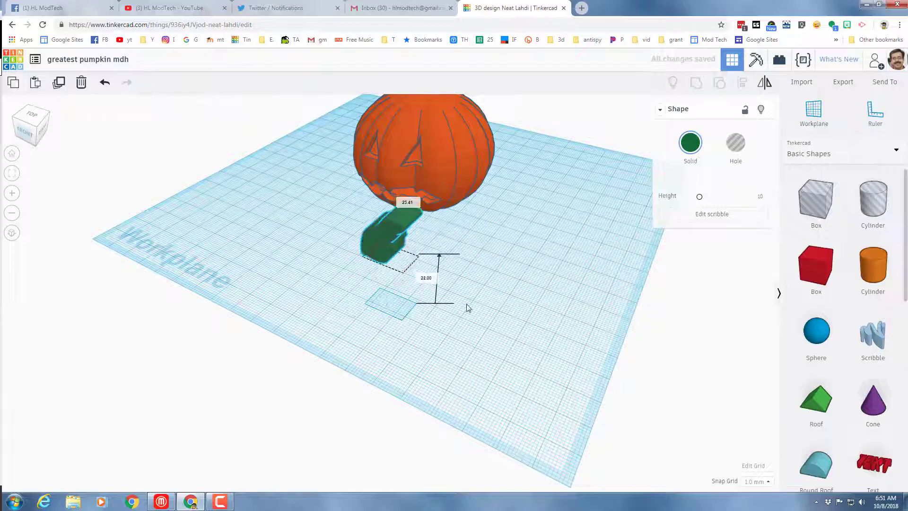
pyautogui.click(428, 276)
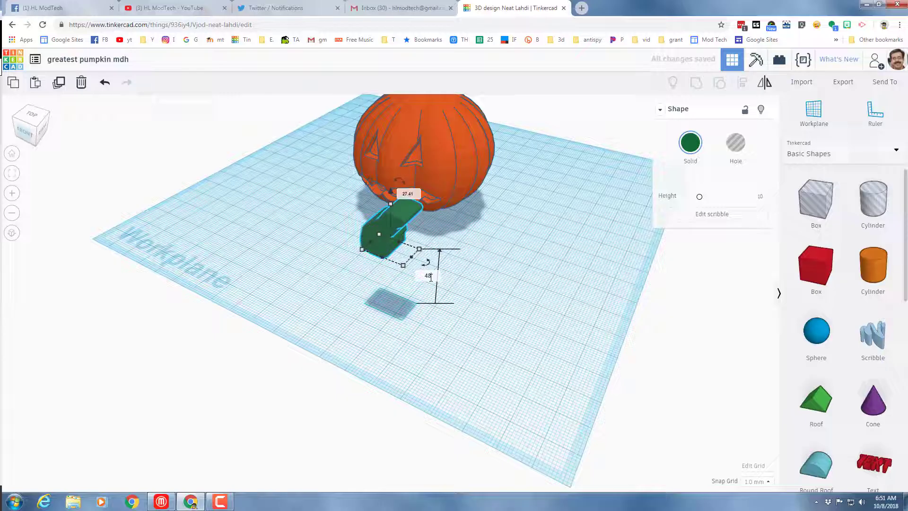
pyautogui.press('Return')
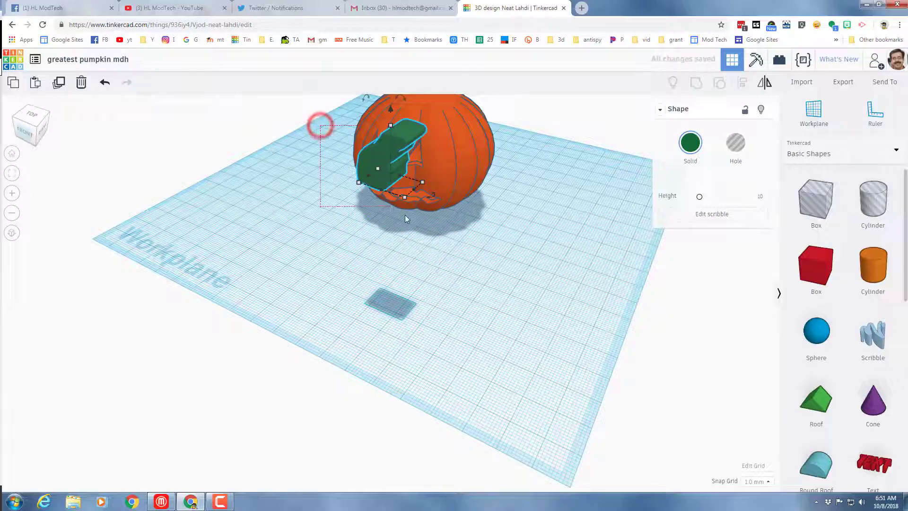
# Align the stem centred on top of the pumpkin.
pyautogui.moveTo(320, 126); pyautogui.dragTo(634, 146)
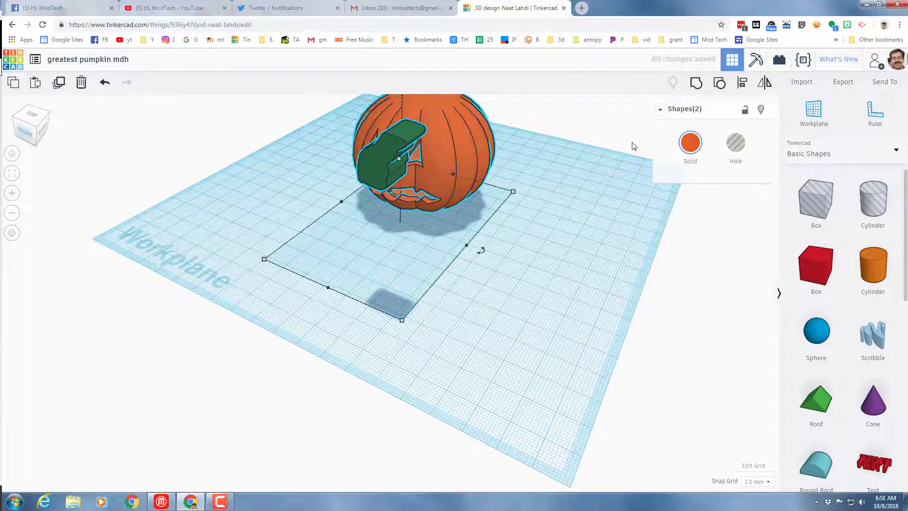
pyautogui.click(742, 83)
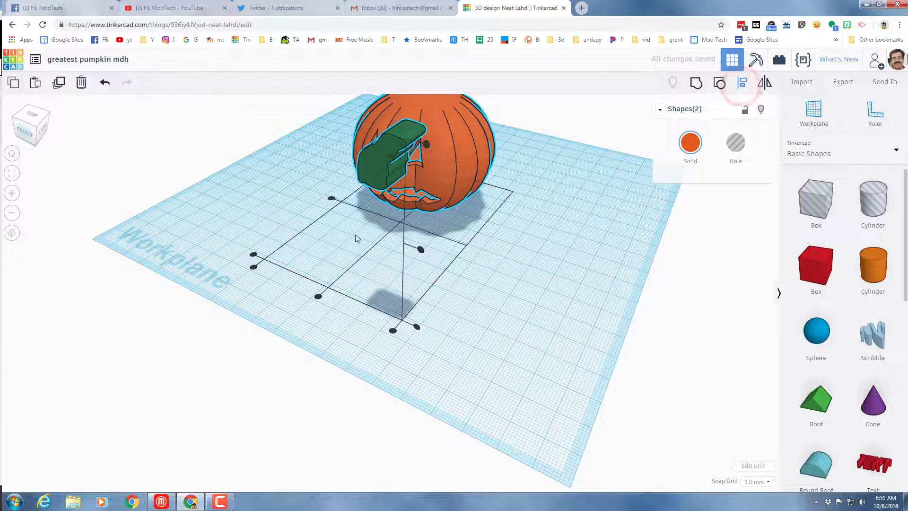
pyautogui.click(332, 199)
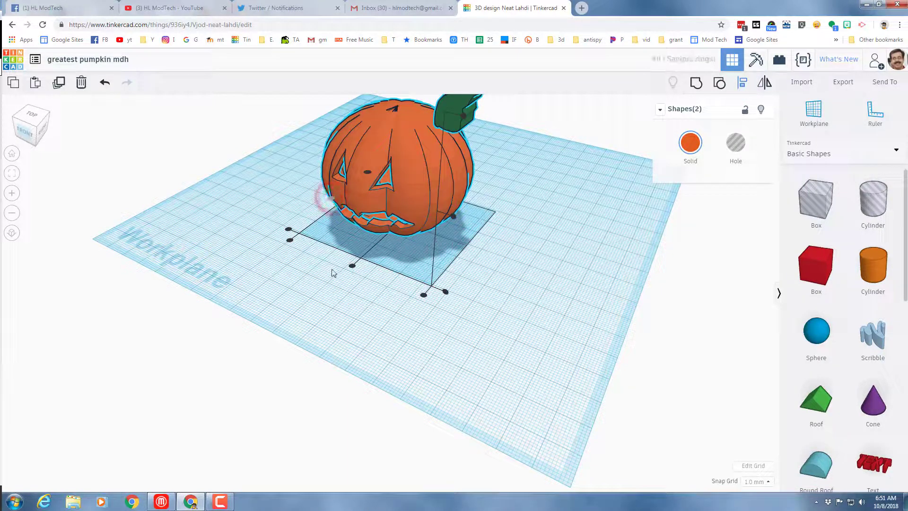
pyautogui.click(354, 266)
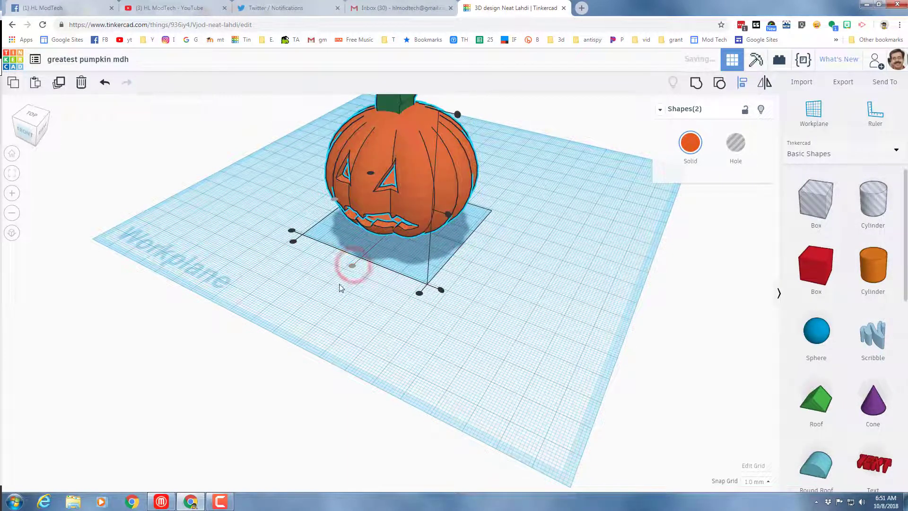
pyautogui.scroll(-3, 283, 269)
pyautogui.moveTo(352, 266); pyautogui.dragTo(326, 170, button='right')
# Slide the stem to the pumpkin's centre and shorten it to 13 mm tall.
pyautogui.click(327, 168)
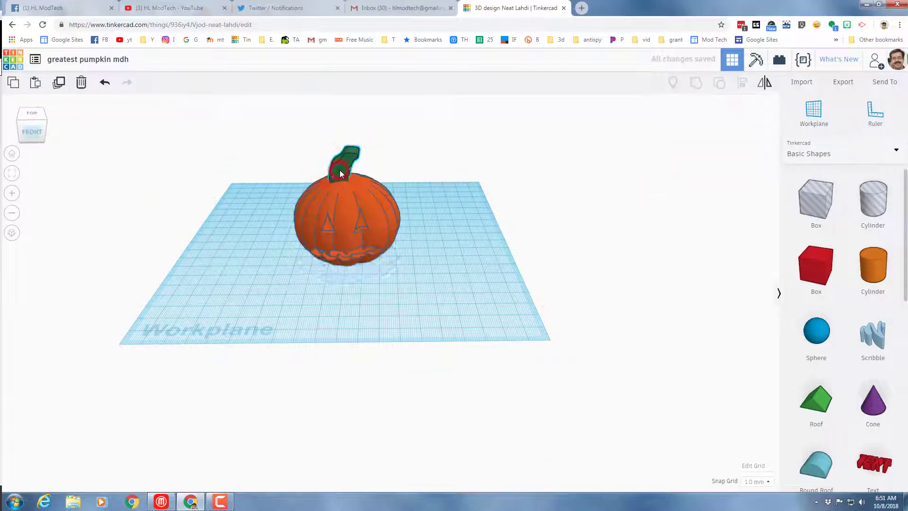
pyautogui.click(340, 169)
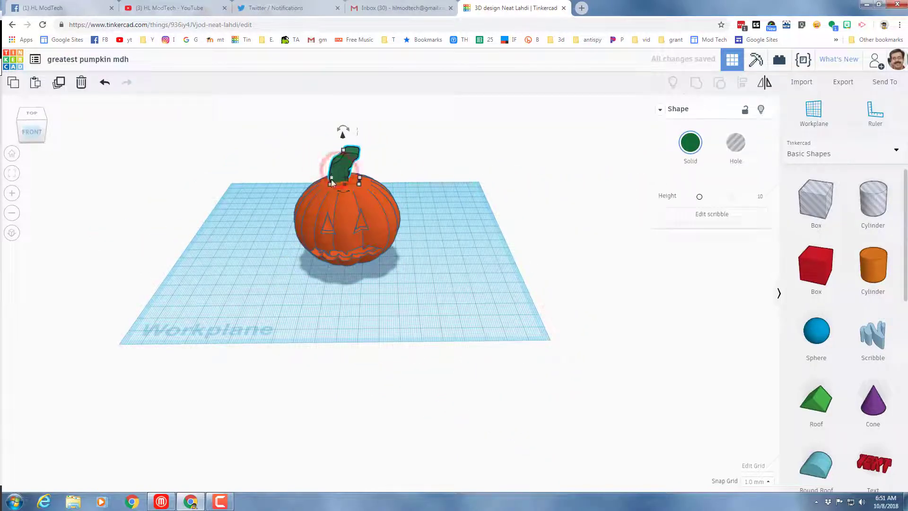
pyautogui.click(8, 176)
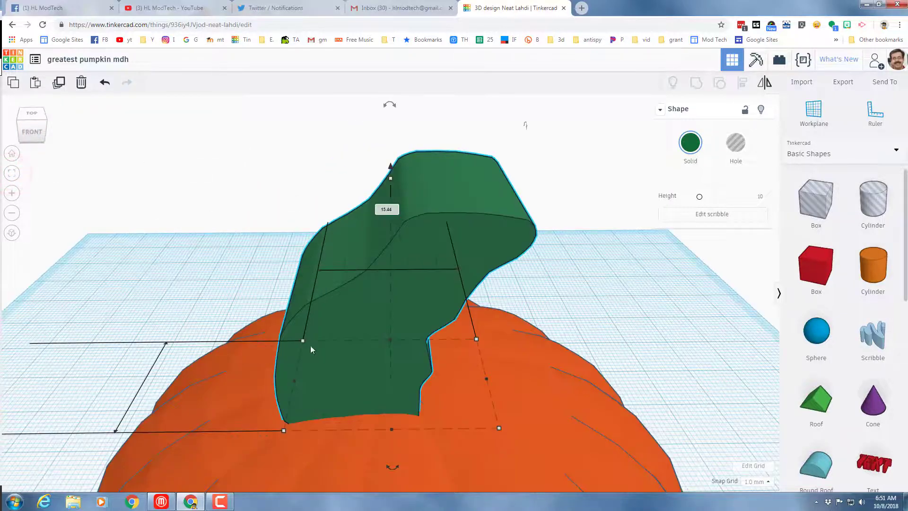
pyautogui.click(295, 381)
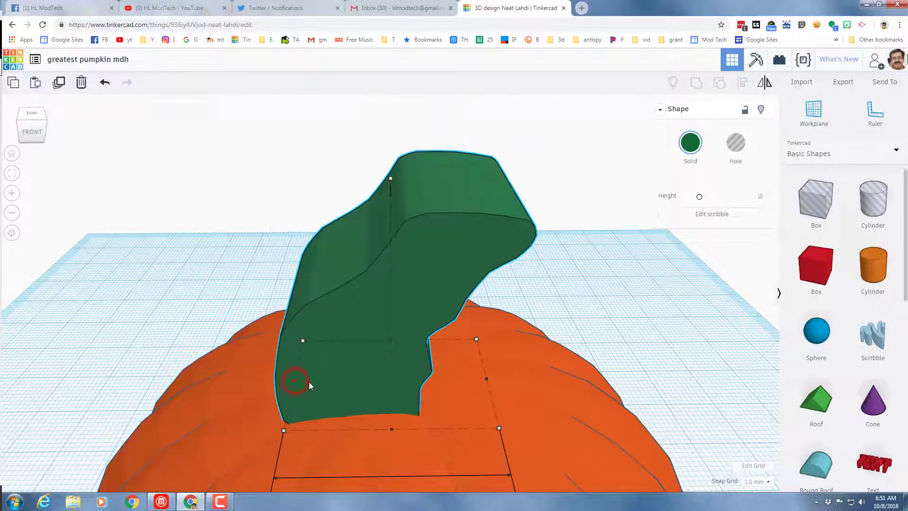
pyautogui.moveTo(308, 382); pyautogui.dragTo(330, 380)
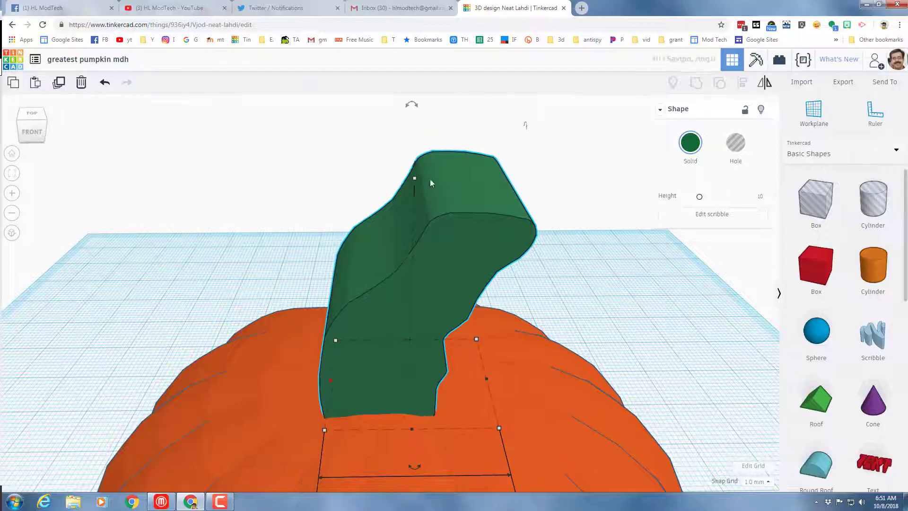
pyautogui.moveTo(415, 178)
pyautogui.mouseDown()
pyautogui.moveTo(412, 232)
pyautogui.moveTo(404, 231)
pyautogui.mouseUp()
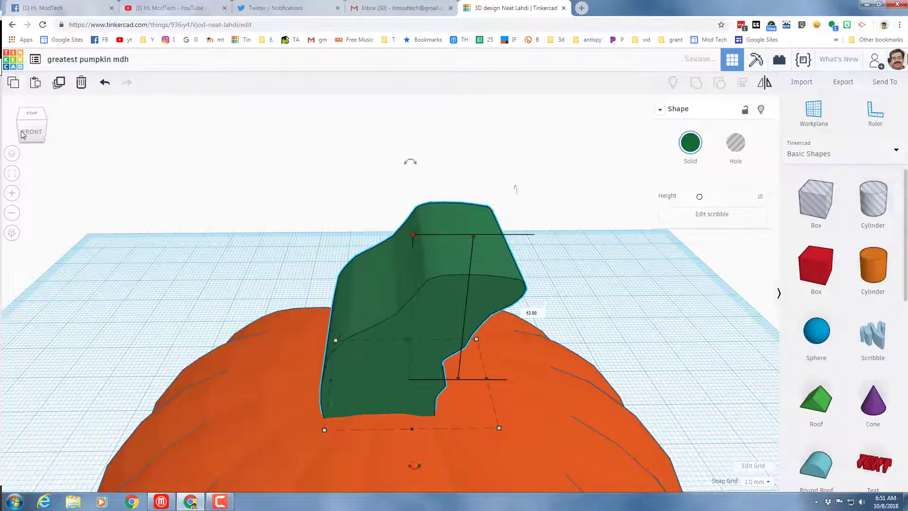
pyautogui.click(10, 154)
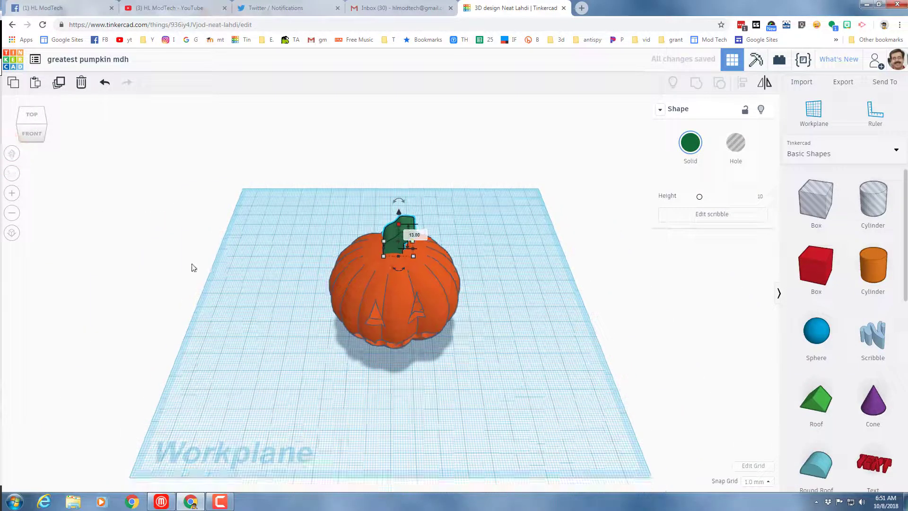
pyautogui.click(27, 134)
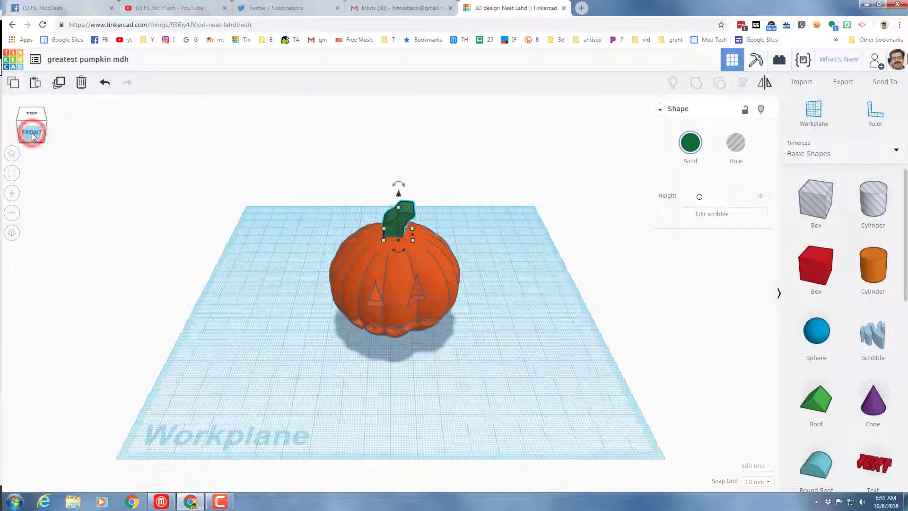
# Add a 1.5 mm tall Box hole under the pumpkin and group them to flatten the base.
pyautogui.moveTo(235, 148); pyautogui.dragTo(352, 284, button='right')
pyautogui.moveTo(443, 310); pyautogui.dragTo(409, 291, button='right')
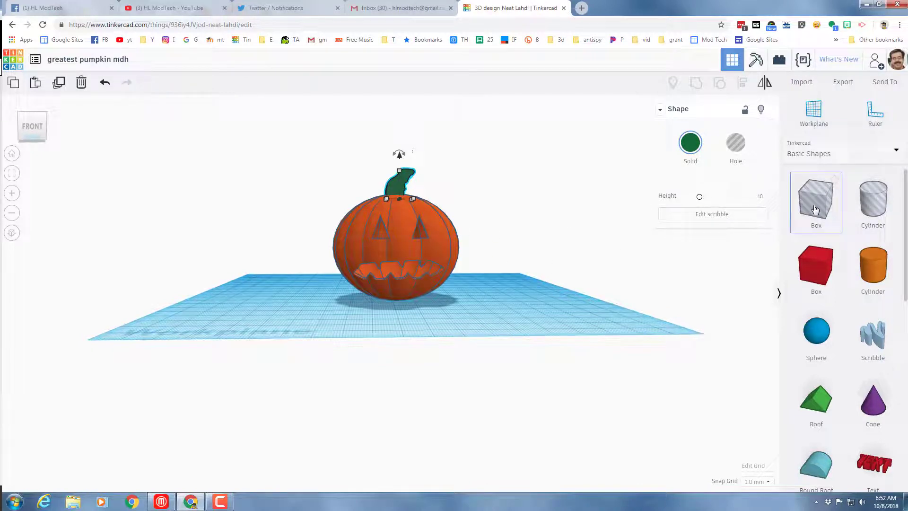
pyautogui.moveTo(815, 204); pyautogui.dragTo(475, 294)
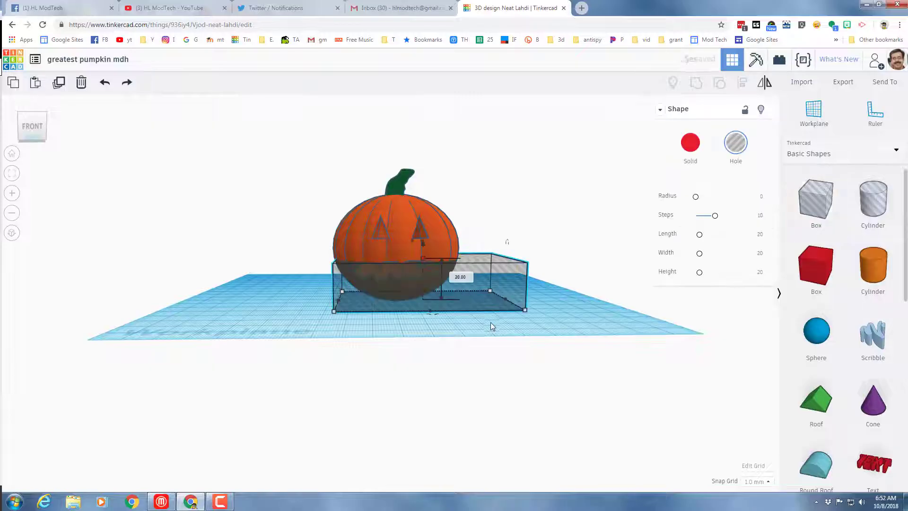
pyautogui.click(458, 277)
pyautogui.write('1.5')
pyautogui.press('Return')
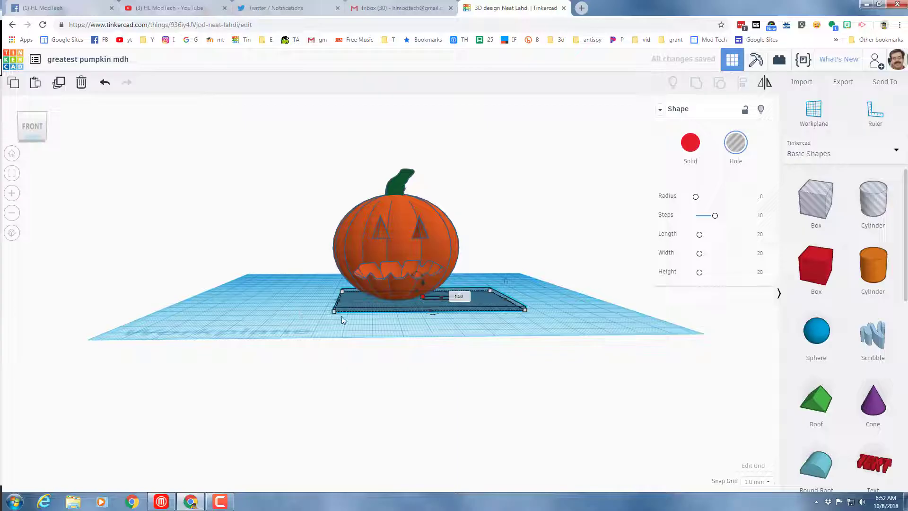
pyautogui.moveTo(305, 250); pyautogui.dragTo(457, 335)
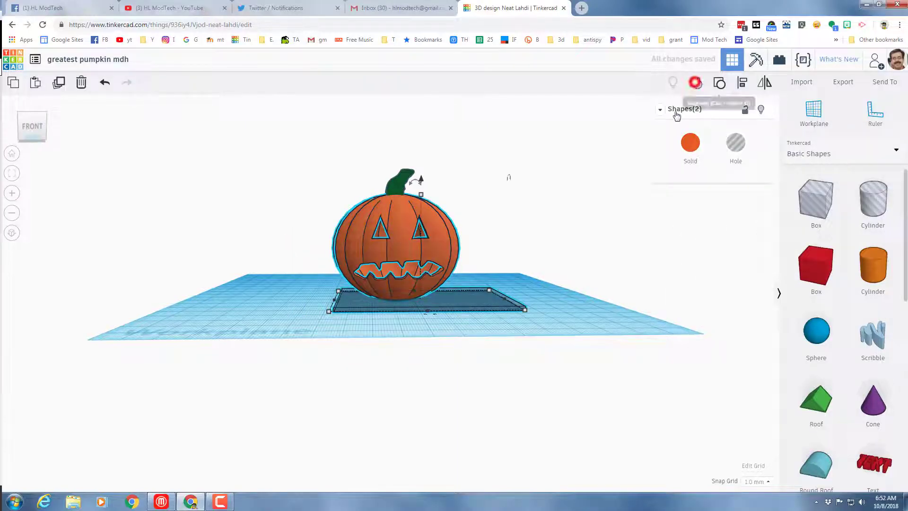
pyautogui.click(697, 83)
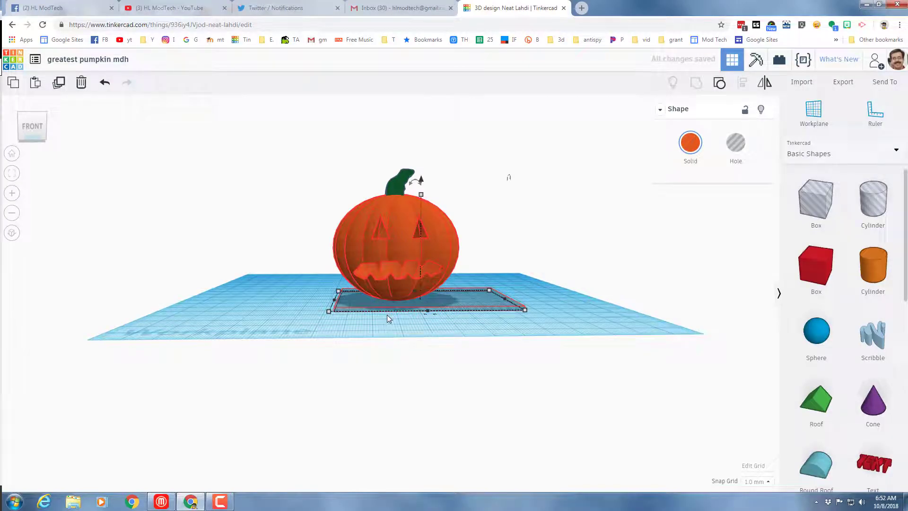
# Group all shapes and enable Multicolor to keep the orange body and green stem.
pyautogui.scroll(2, 387, 316)
pyautogui.moveTo(391, 308); pyautogui.dragTo(315, 118, button='right')
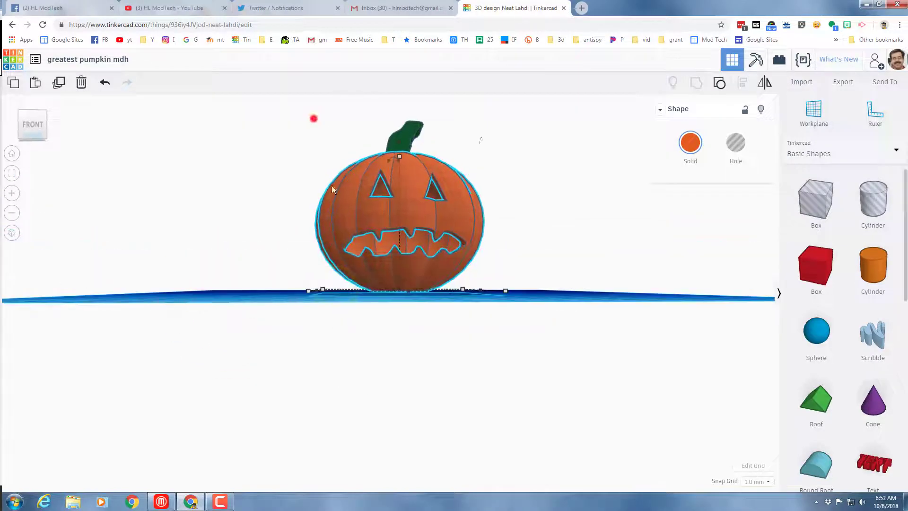
pyautogui.hotkey('ctrl', 'a')
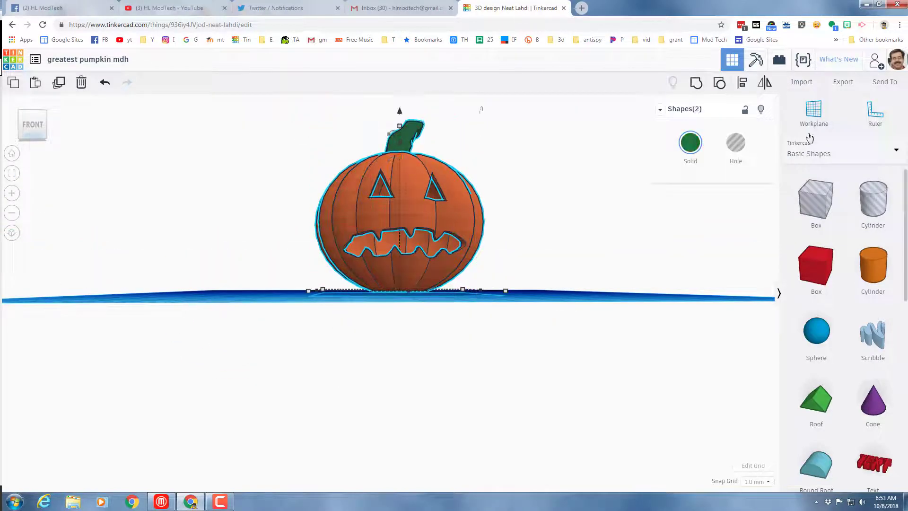
pyautogui.click(696, 84)
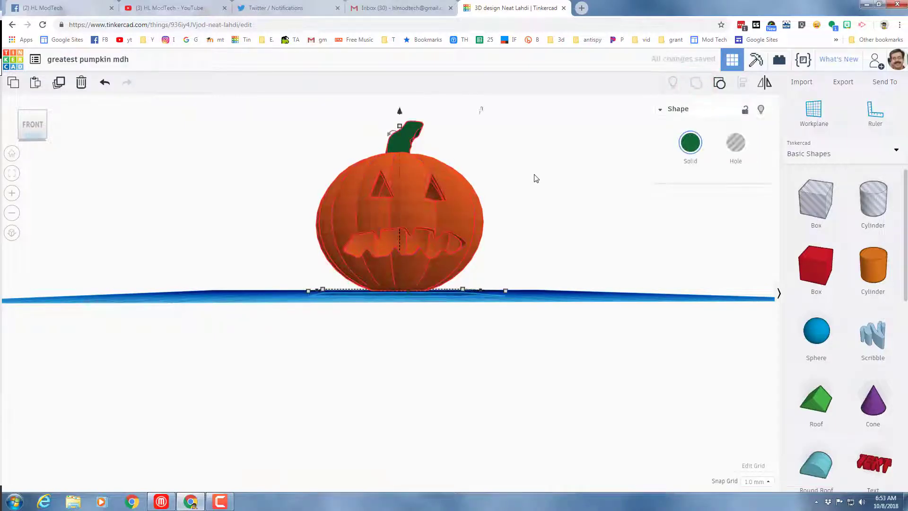
pyautogui.moveTo(539, 175); pyautogui.dragTo(537, 199, button='right')
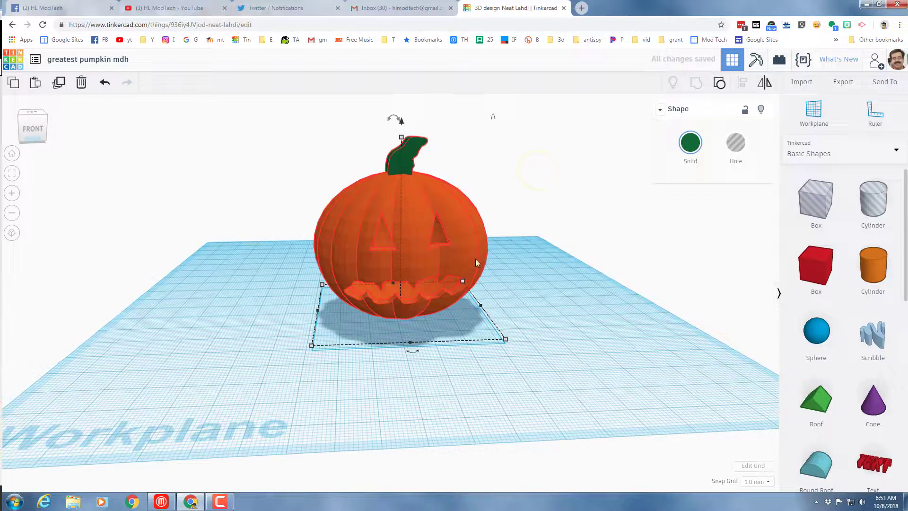
pyautogui.click(691, 143)
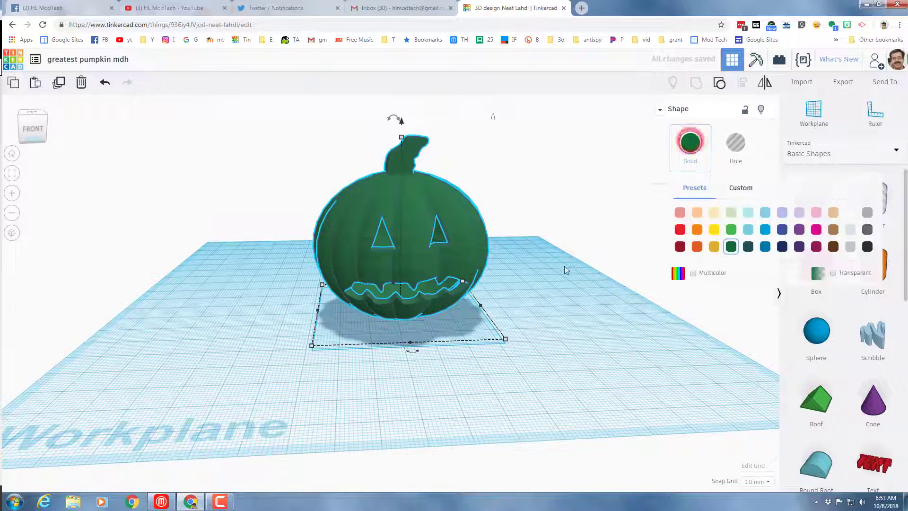
pyautogui.click(694, 273)
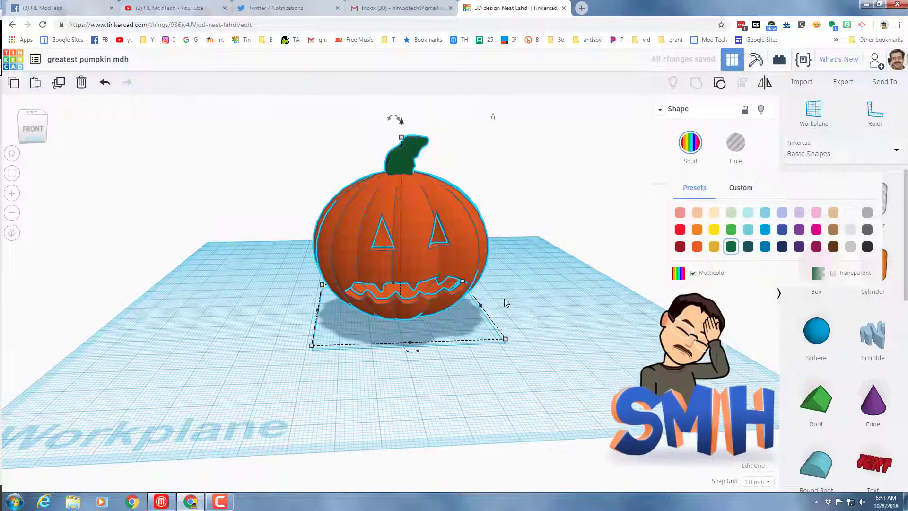
pyautogui.moveTo(587, 325); pyautogui.dragTo(578, 293, button='right')
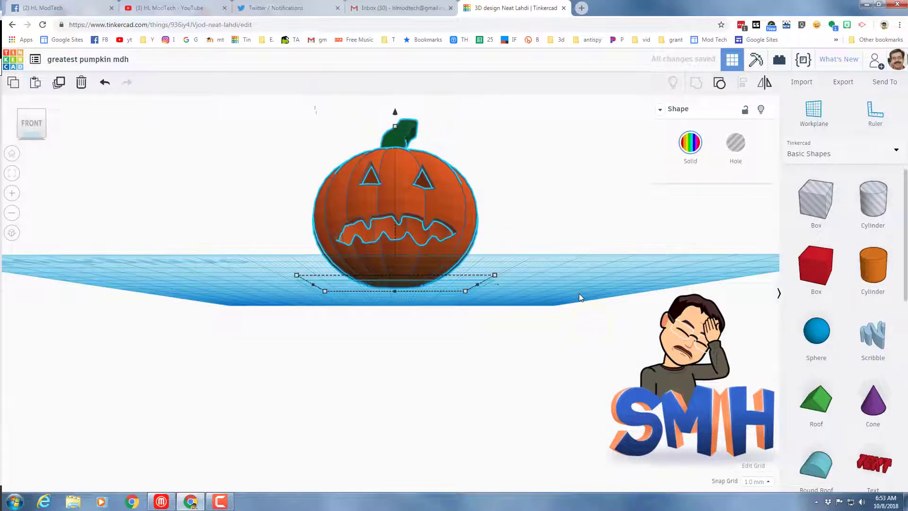
pyautogui.moveTo(540, 243); pyautogui.dragTo(616, 282, button='right')
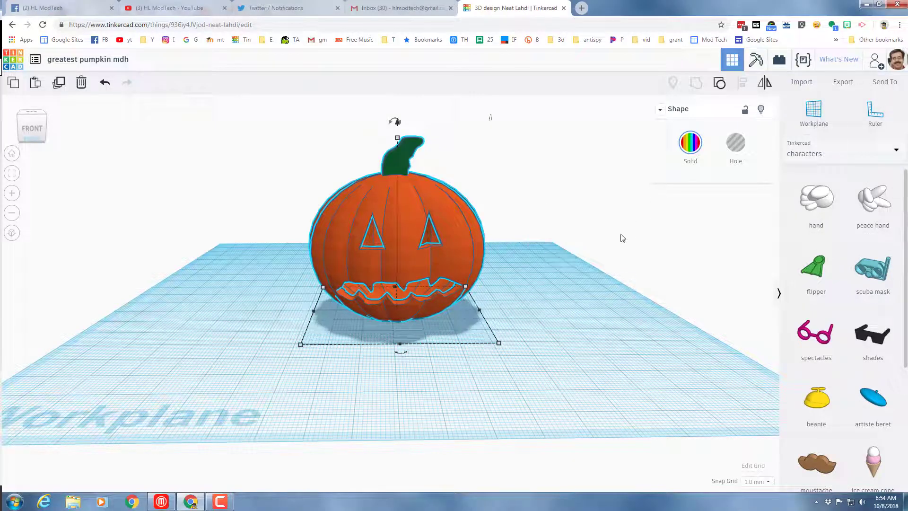
pyautogui.moveTo(521, 263); pyautogui.dragTo(464, 283, button='right')
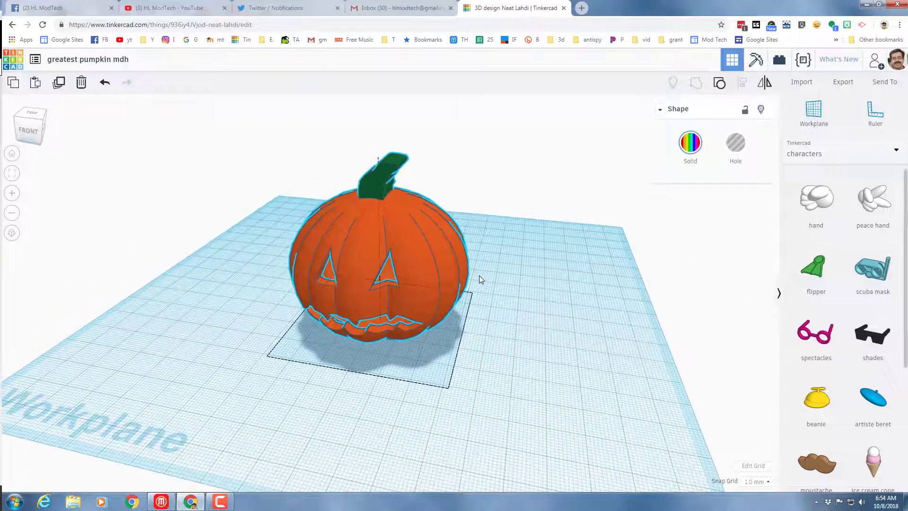
pyautogui.moveTo(438, 288); pyautogui.dragTo(493, 273, button='right')
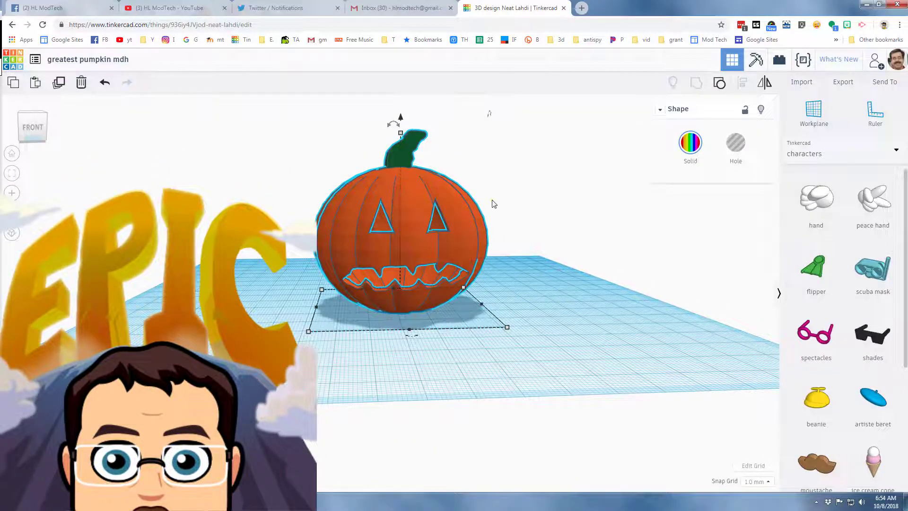
pyautogui.moveTo(494, 203); pyautogui.dragTo(433, 224, button='right')
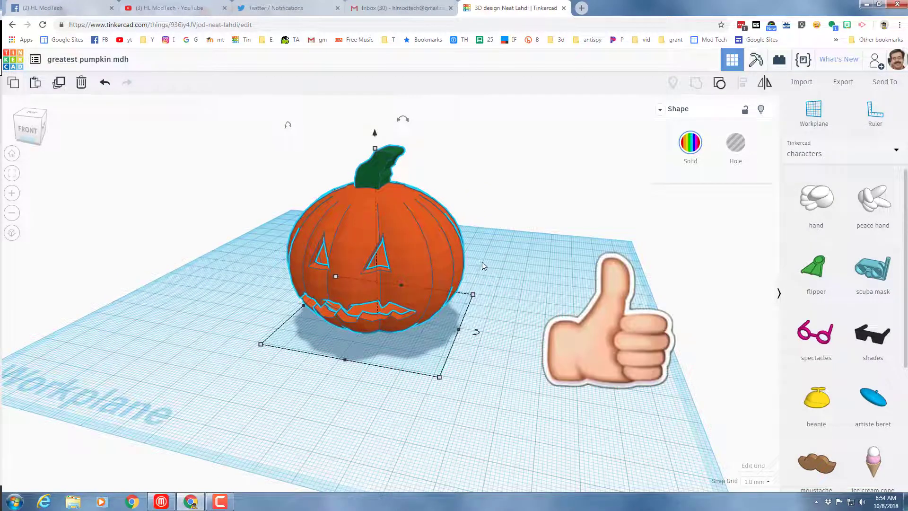
pyautogui.scroll(4, 515, 268)
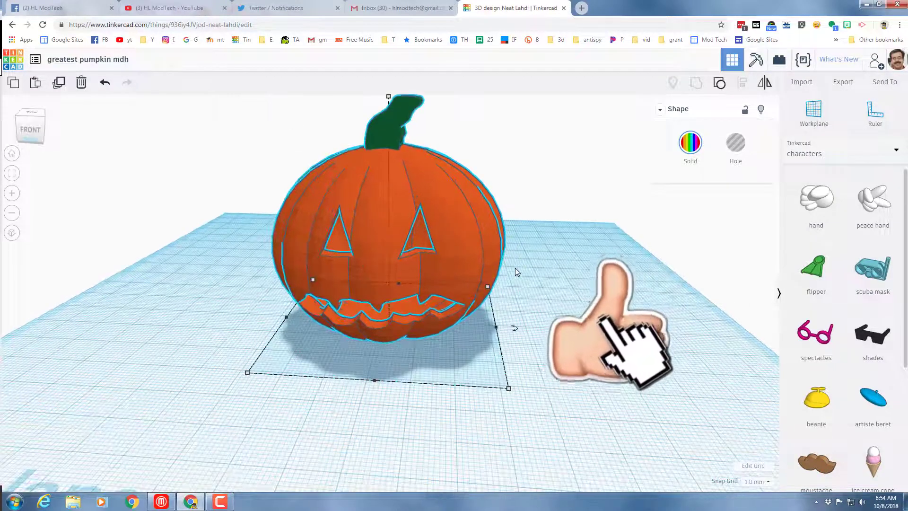
pyautogui.moveTo(480, 280); pyautogui.dragTo(428, 255, button='right')
pyautogui.scroll(5, 421, 266)
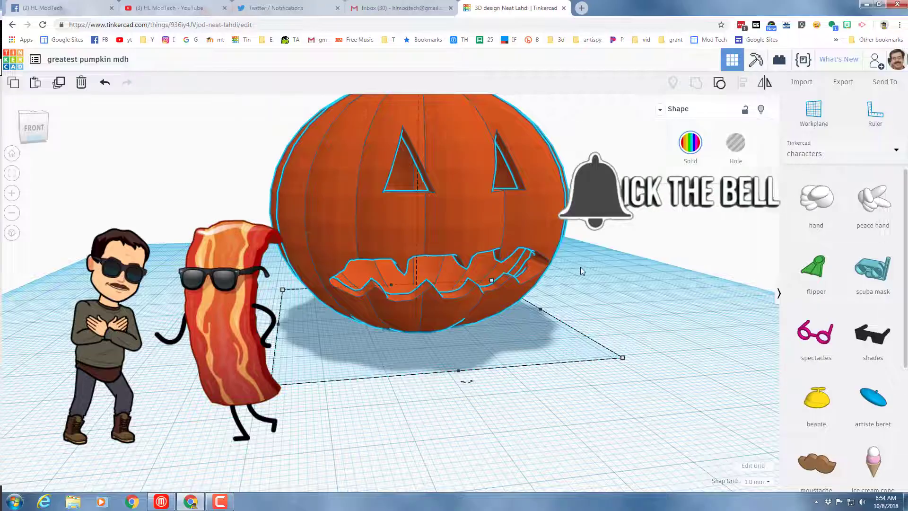
pyautogui.moveTo(575, 264); pyautogui.dragTo(520, 281, button='right')
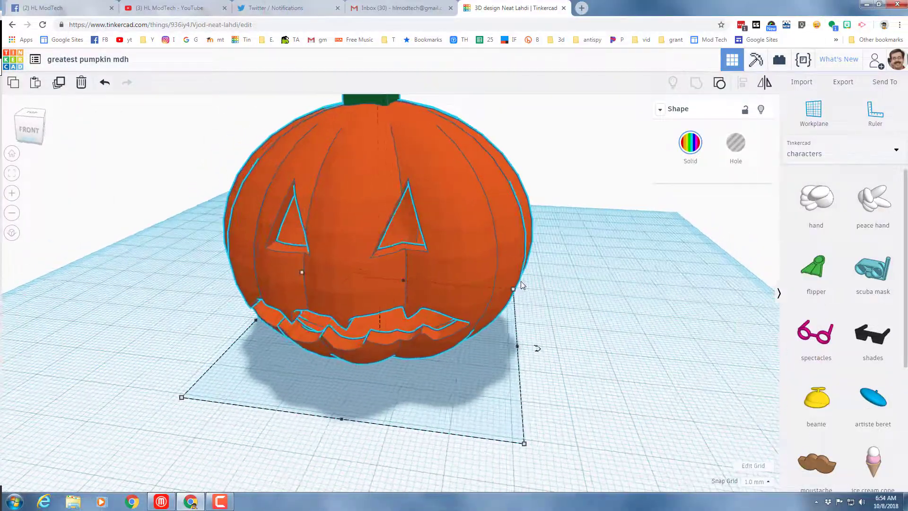